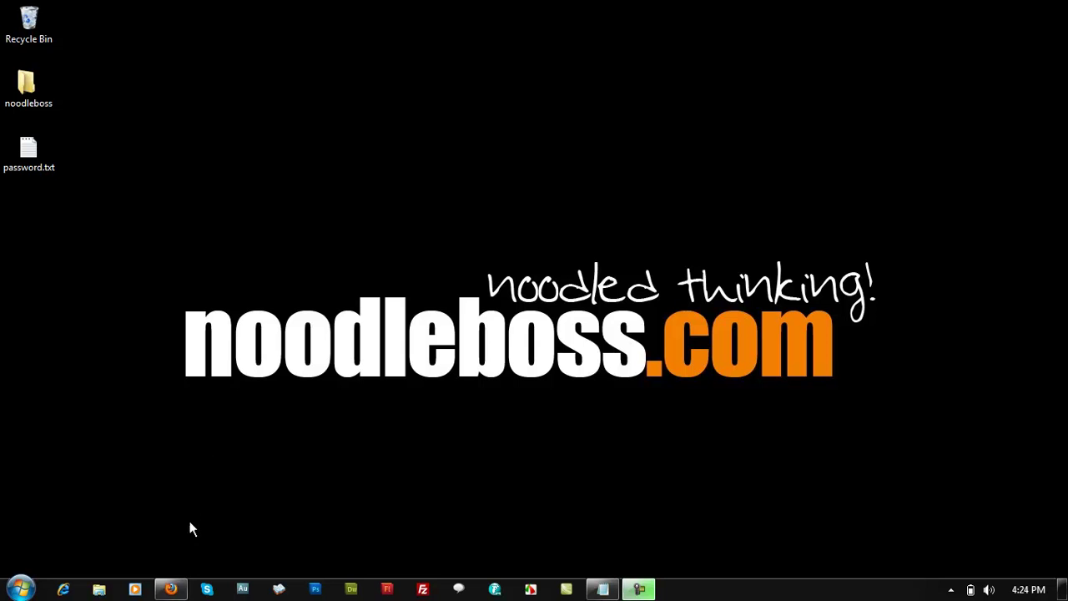
- Restore the Firefox window showing the noodleboss.com site from the taskbar
left_click(171, 590)
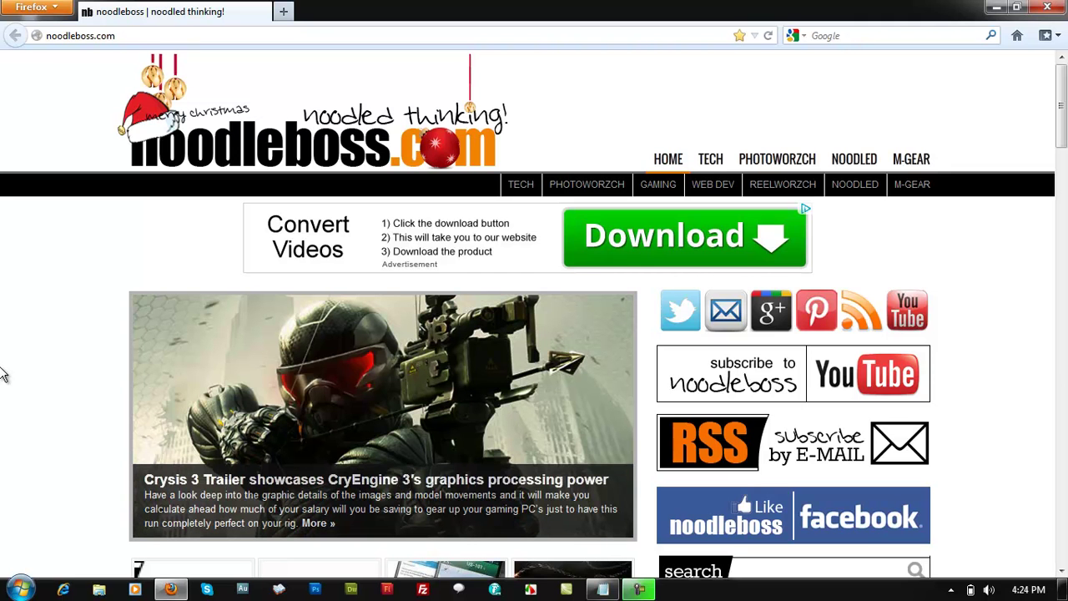
- Open a new tab beside noodleboss and begin typing the cPanel address, starting with 'c'
left_click(282, 17)
left_click(174, 10)
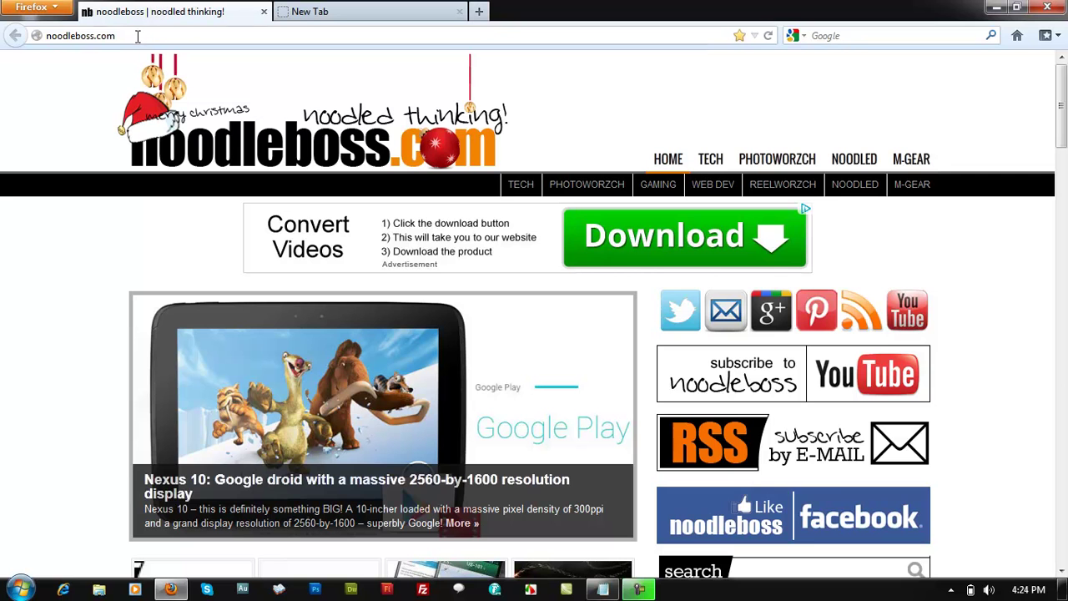
left_click(132, 36)
left_click(321, 10)
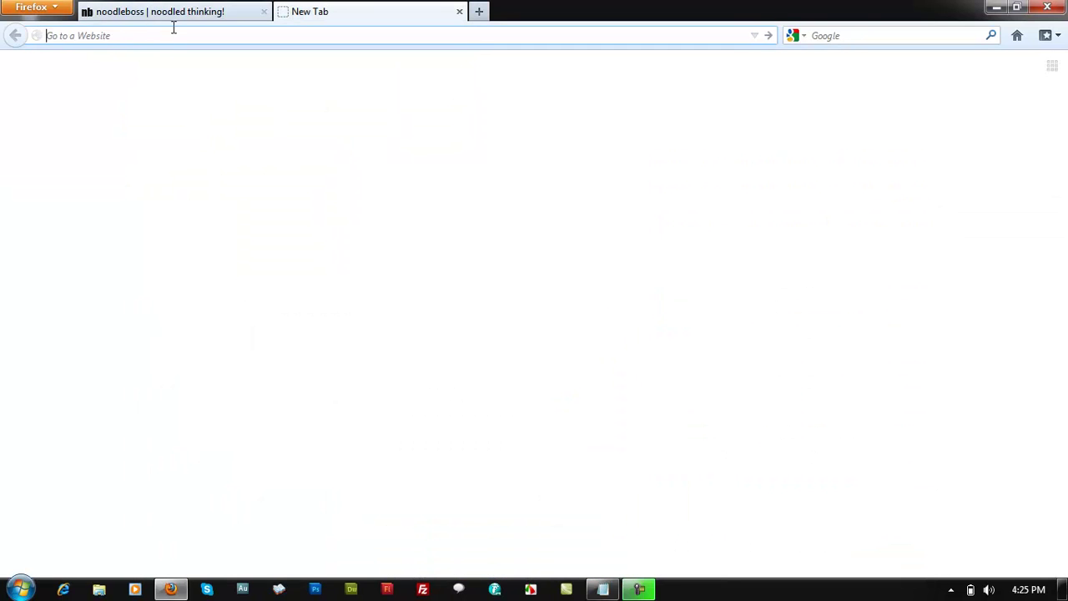
left_click(179, 9)
left_click(323, 11)
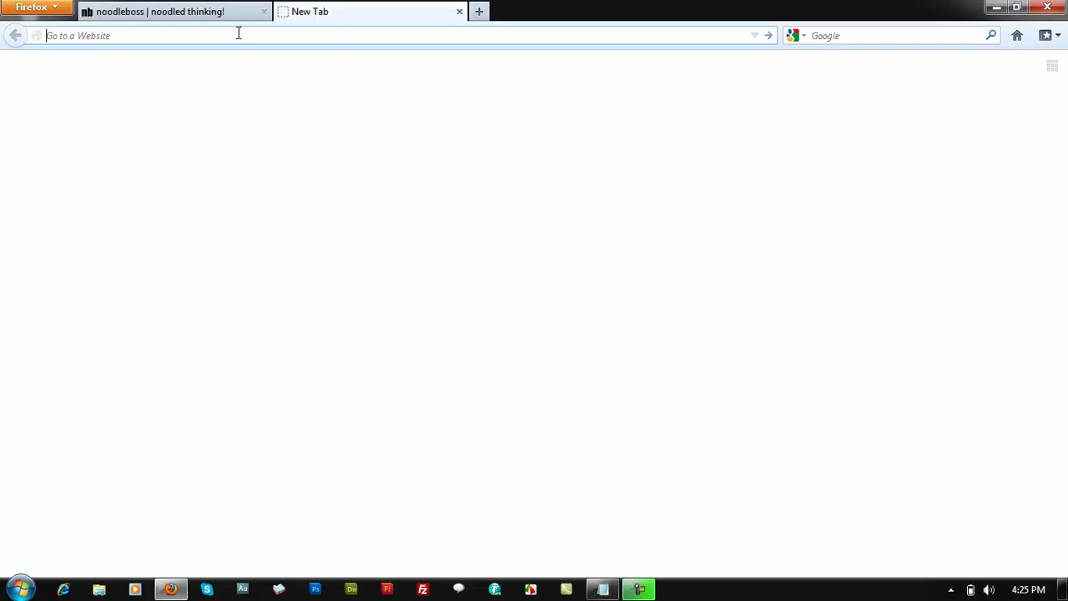
type("coan")
key("BackSpace")
key("BackSpace")
key("BackSpace")
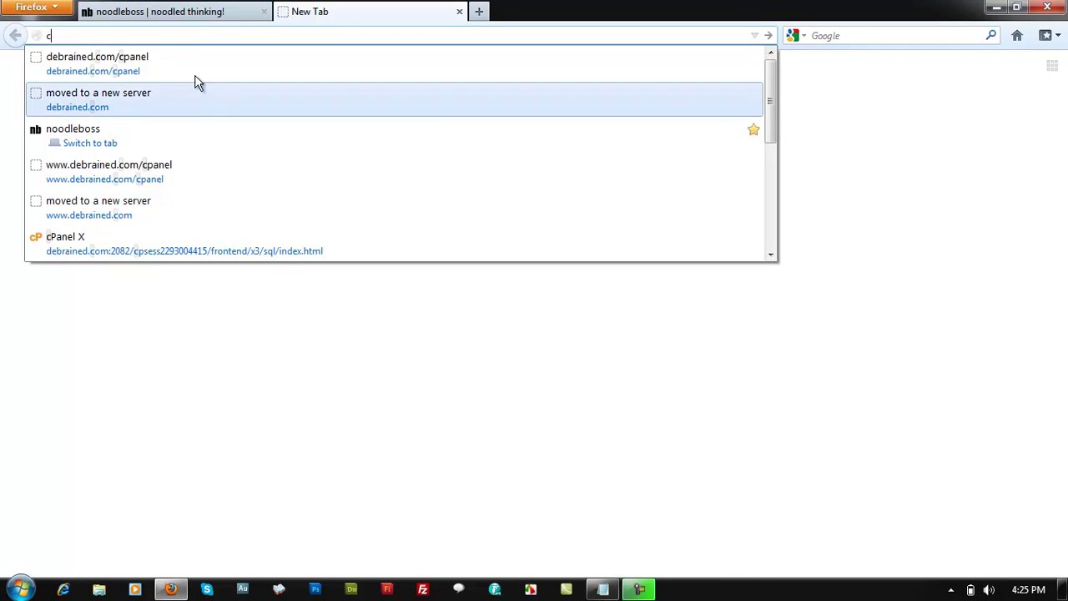
- Log in to debrained.com/cpanel with the saved username and the account password
left_click(177, 72)
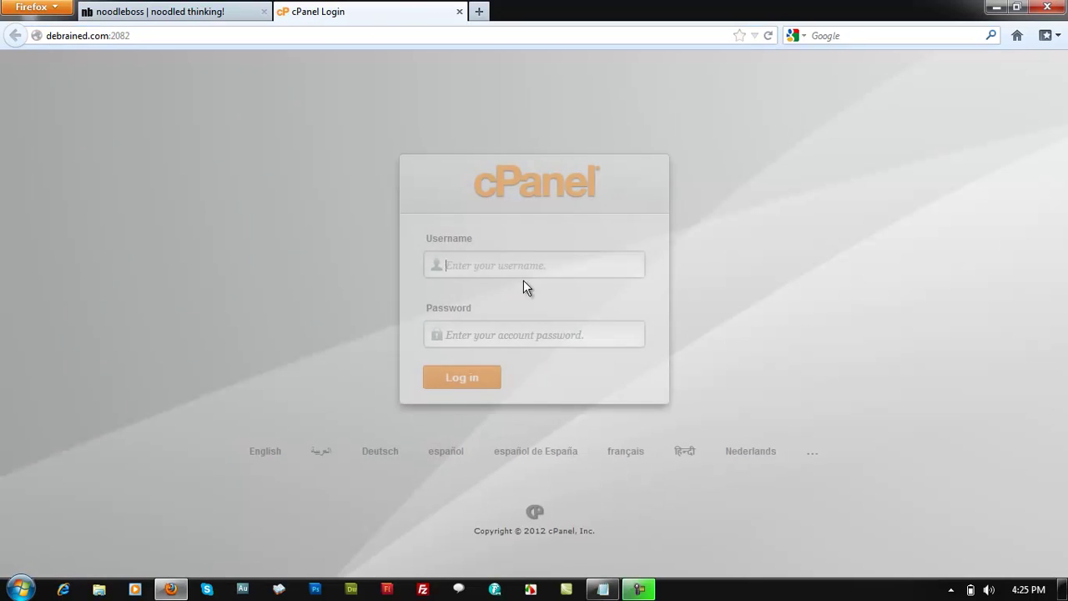
left_click(496, 264)
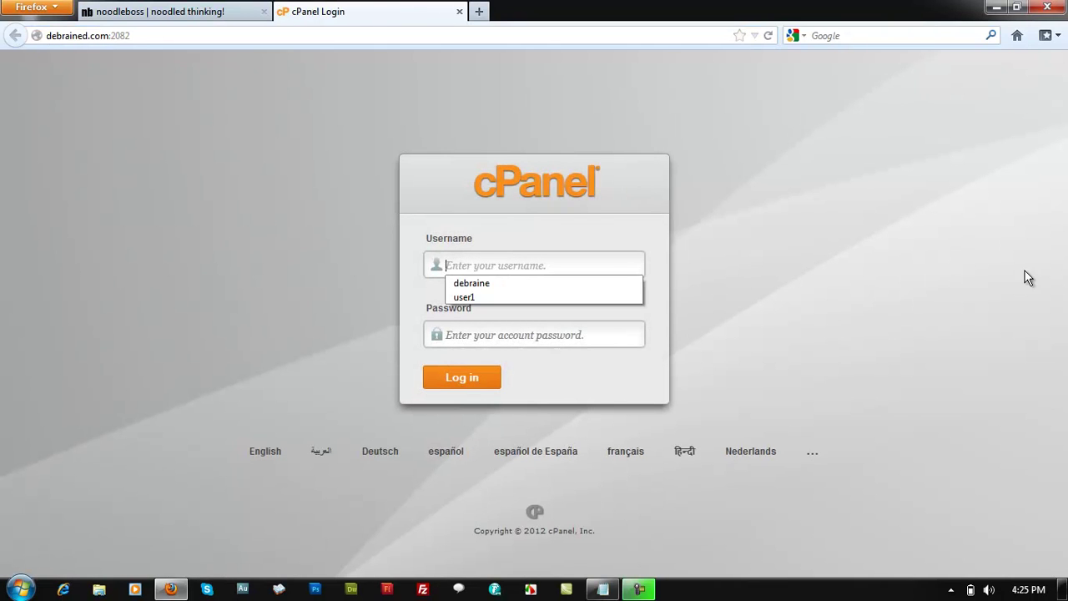
left_click(487, 283)
left_click(476, 333)
type("*********")
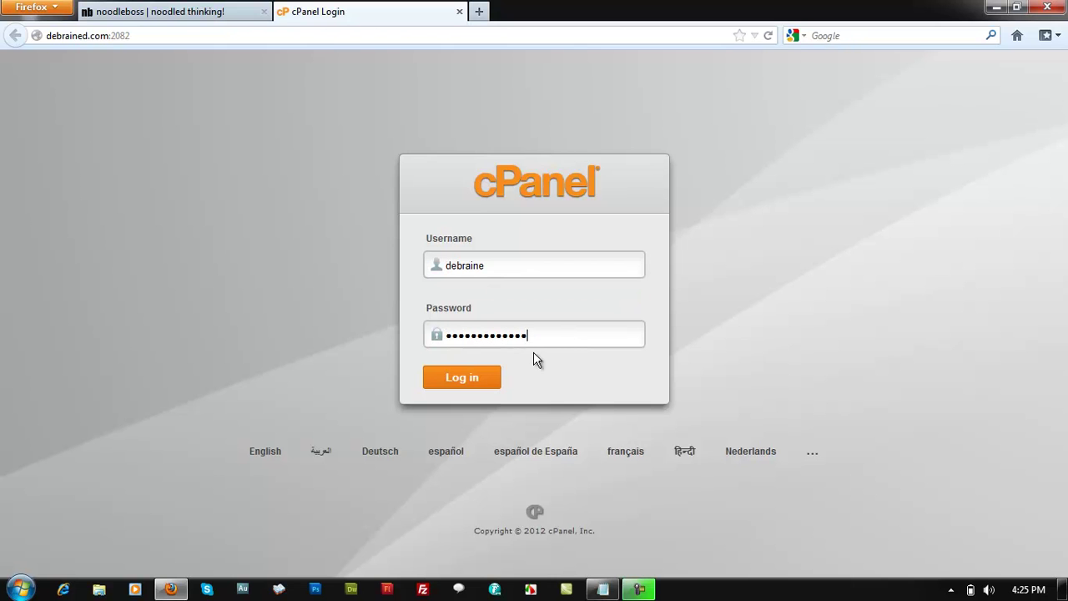
key("Return")
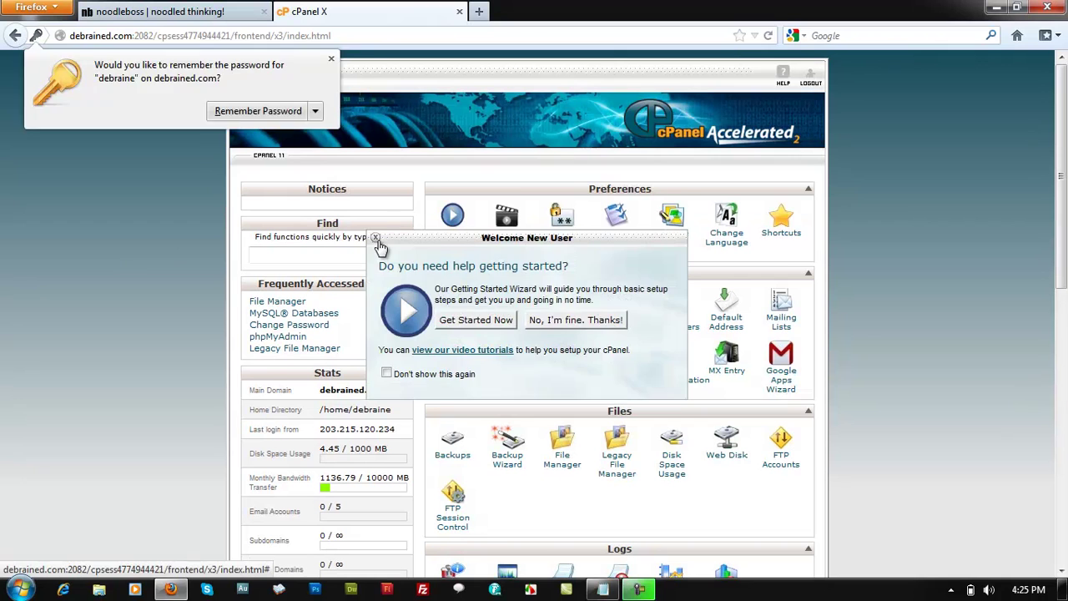
- Close the Welcome New User prompt and scroll the cPanel home to the Mail tools
left_click(376, 239)
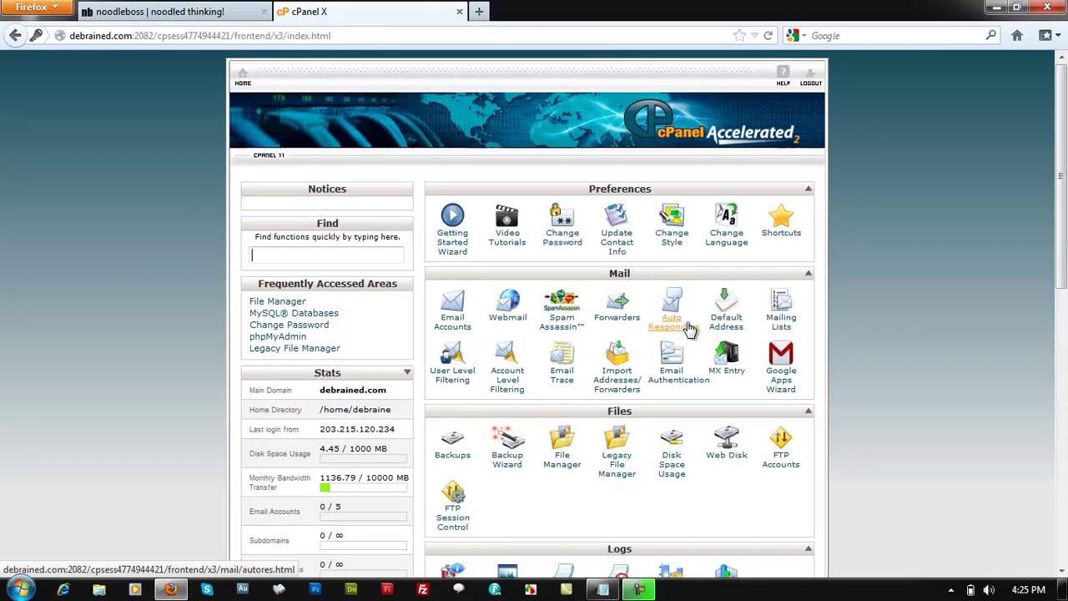
scroll(659, 326, "down", 1)
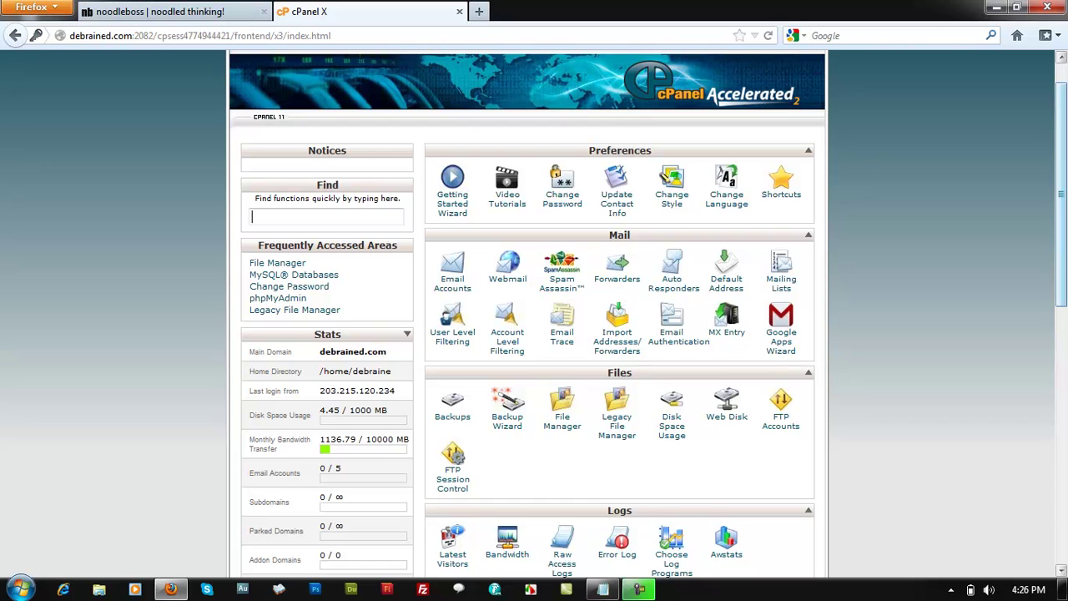
scroll(618, 293, "up", 1)
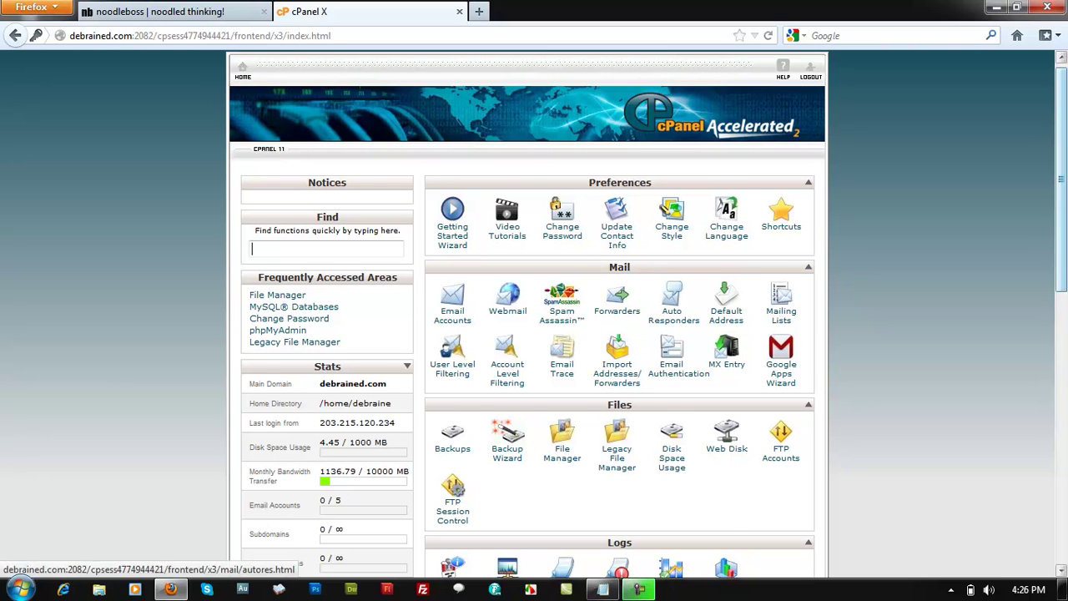
scroll(840, 260, "down", 1)
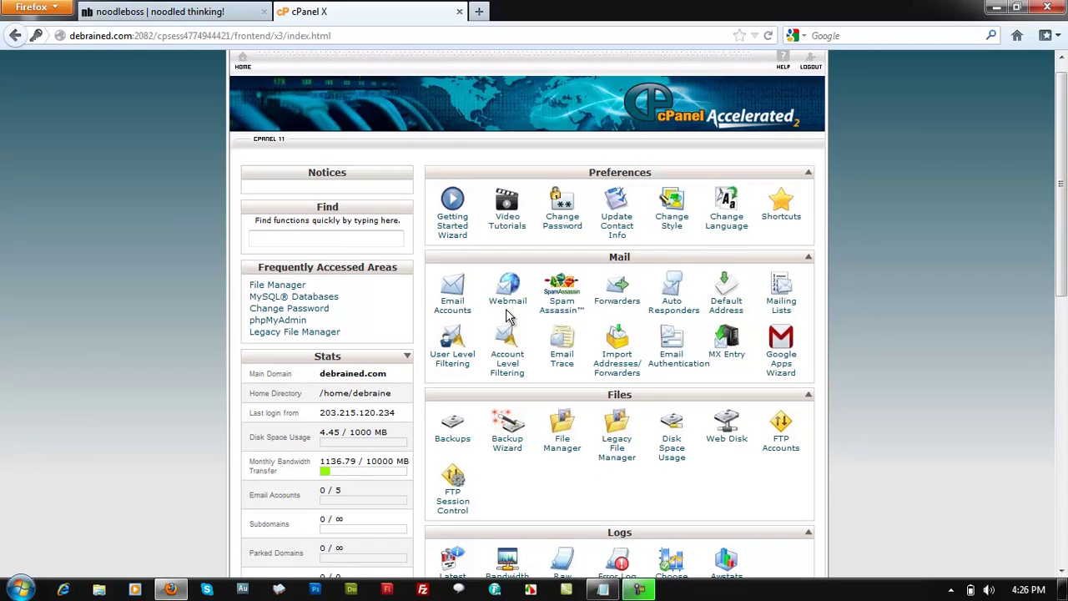
- On Email Accounts, enter 'admin' as the new mailbox name
left_click(455, 309)
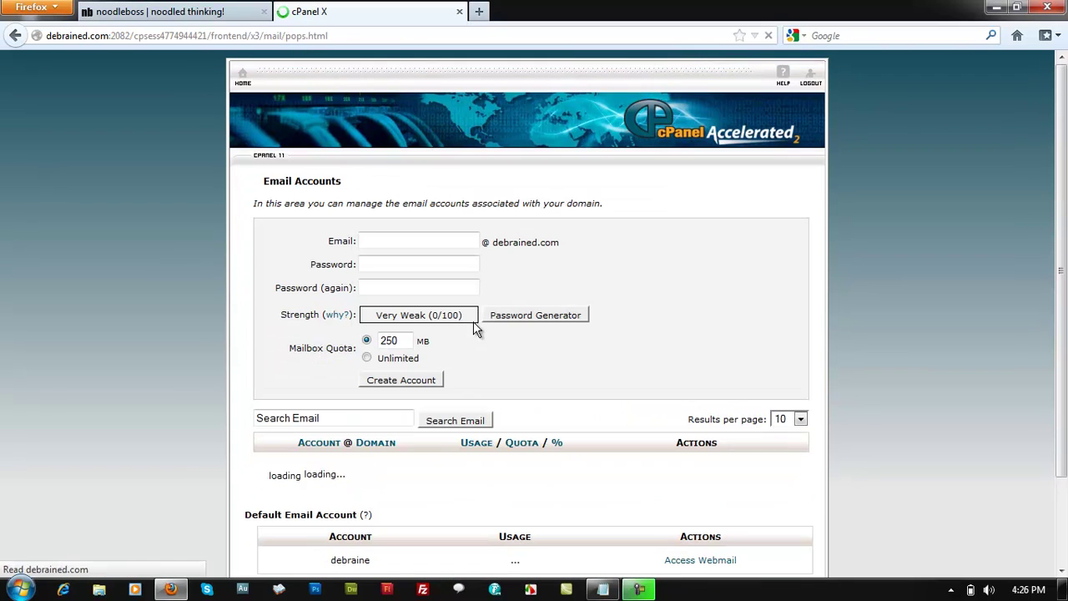
left_click(414, 239)
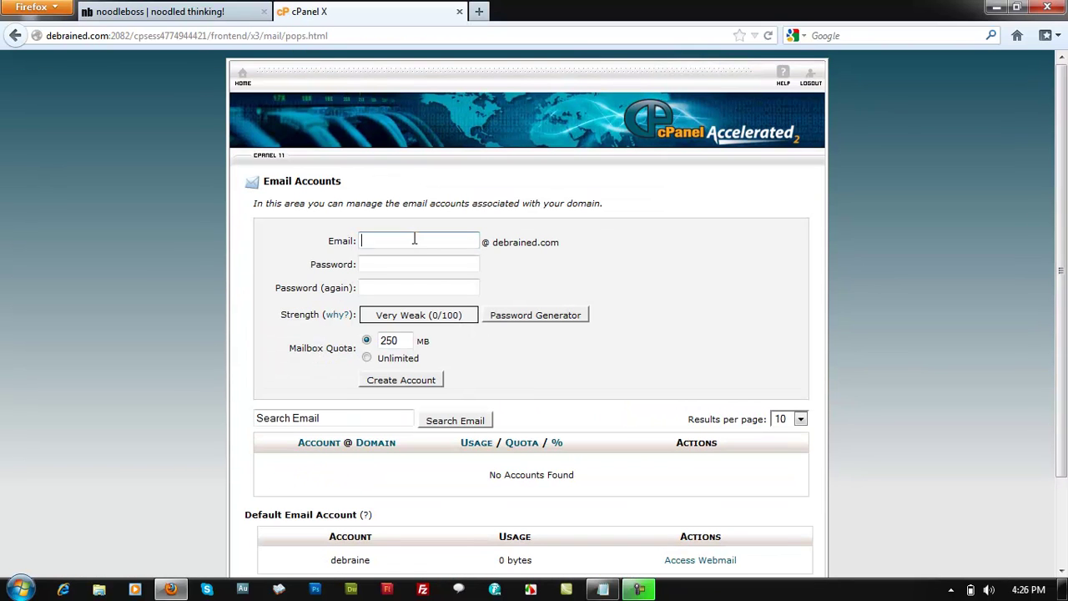
type("aadmin")
key("BackSpace")
key("BackSpace")
key("BackSpace")
key("BackSpace")
key("BackSpace")
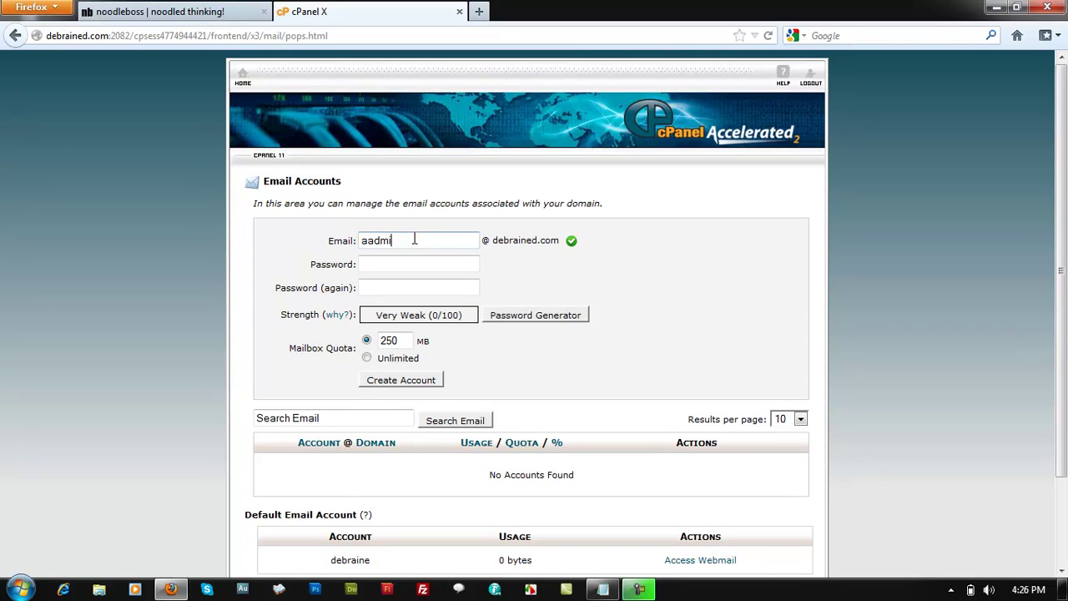
type("dmin")
- Fill in and confirm the mailbox password, keep the 250 MB quota, and create the account
key("Tab")
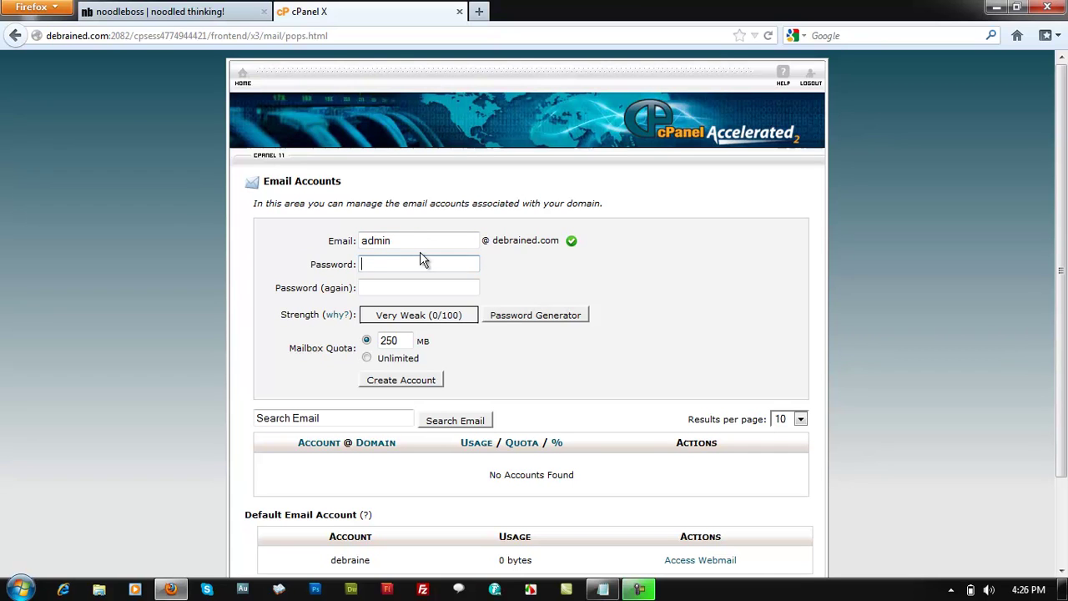
type("password")
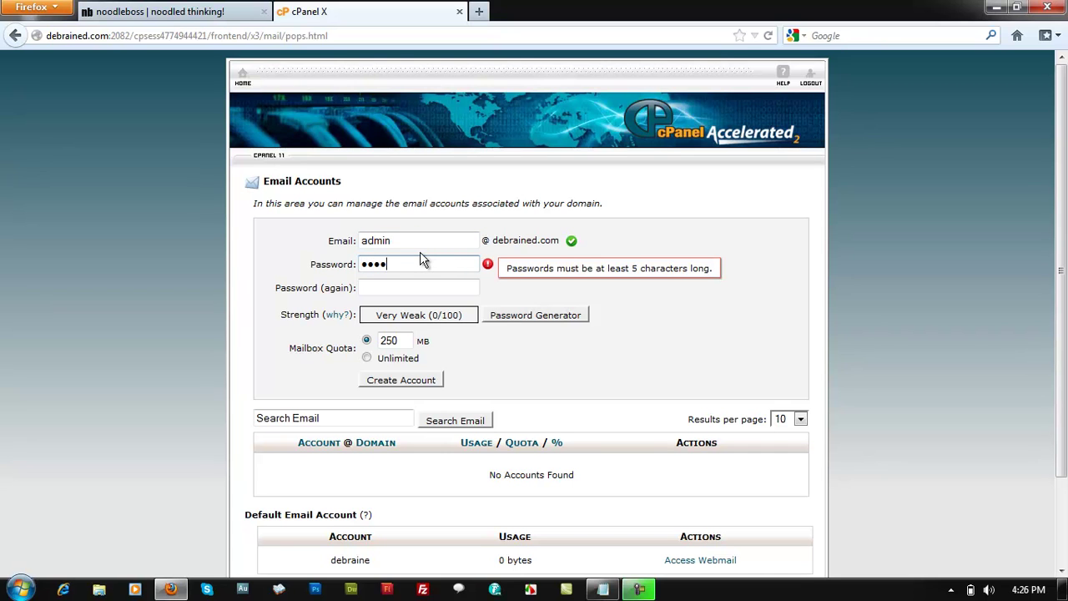
key("Tab")
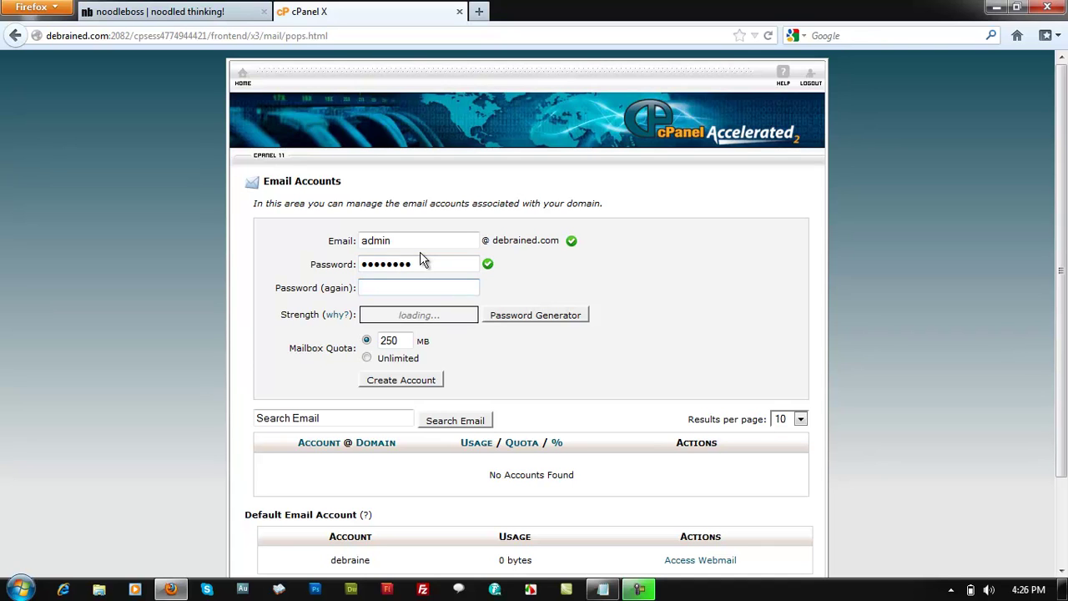
key("shift+Tab")
type("passwo")
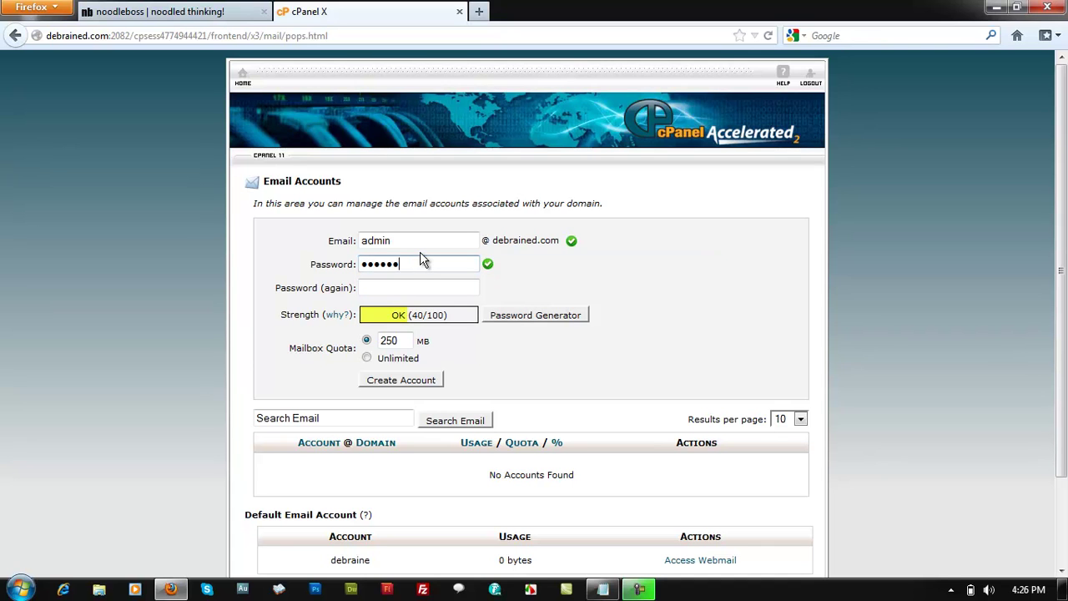
type("rd")
key("Tab")
type("passwo")
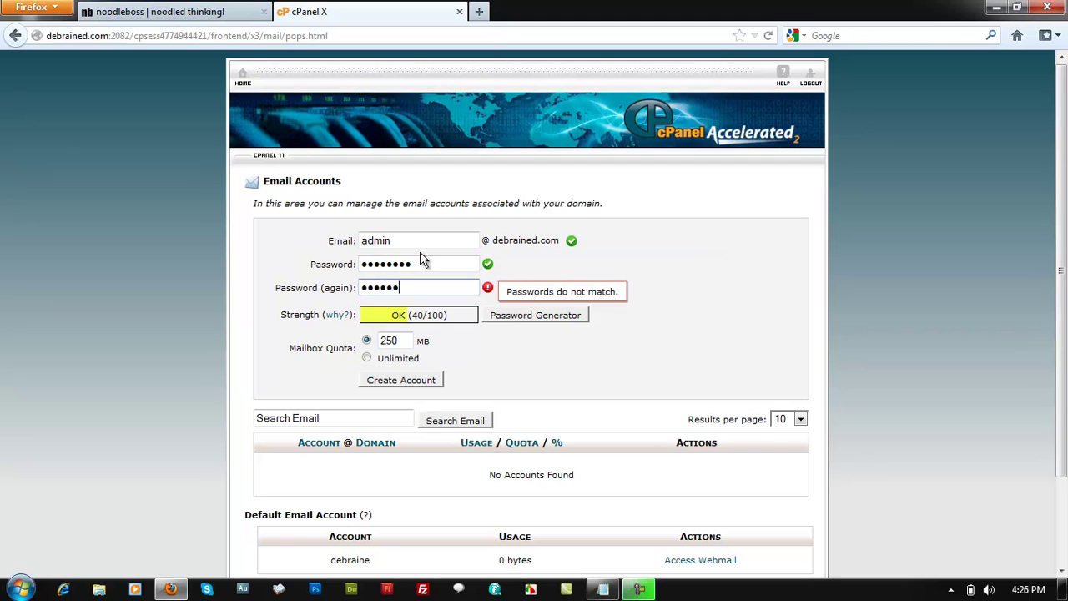
type("rd")
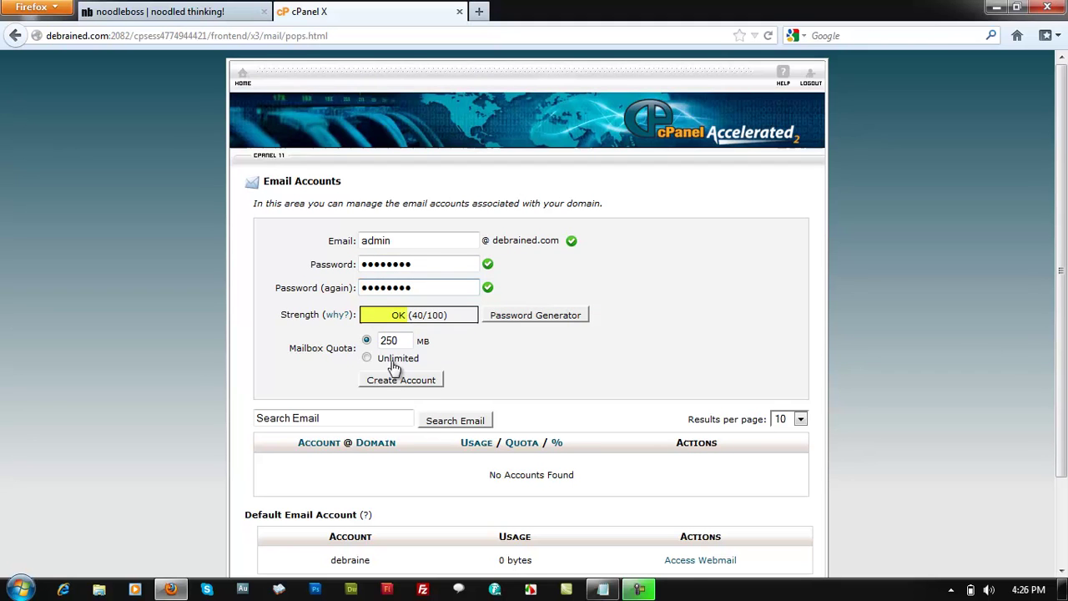
left_click(400, 383)
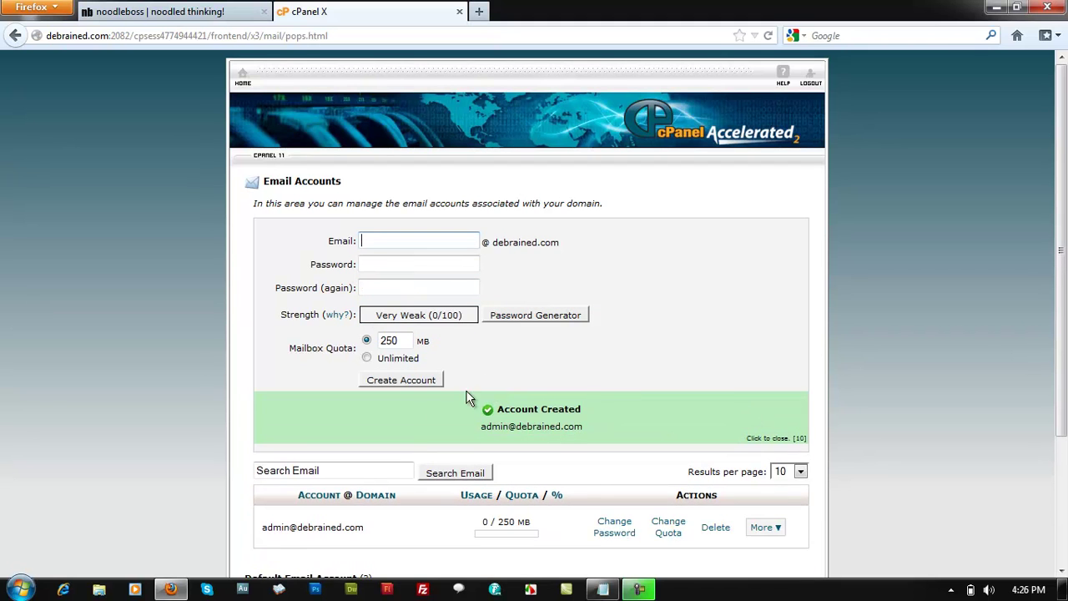
scroll(347, 501, "down", 2)
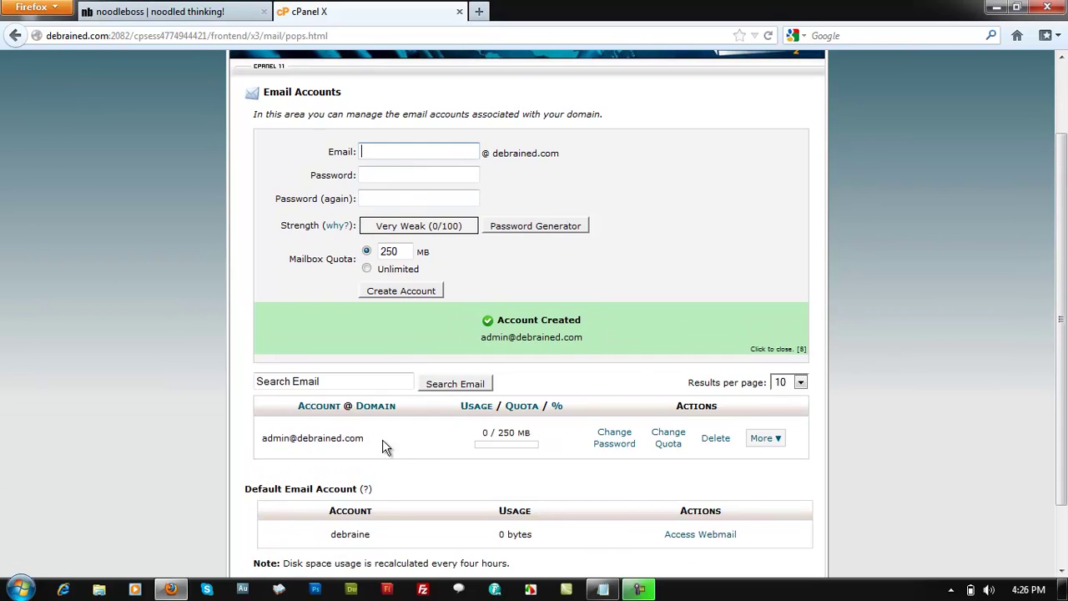
left_click_drag(386, 448, 235, 444)
left_click(219, 432)
scroll(158, 238, "up", 2)
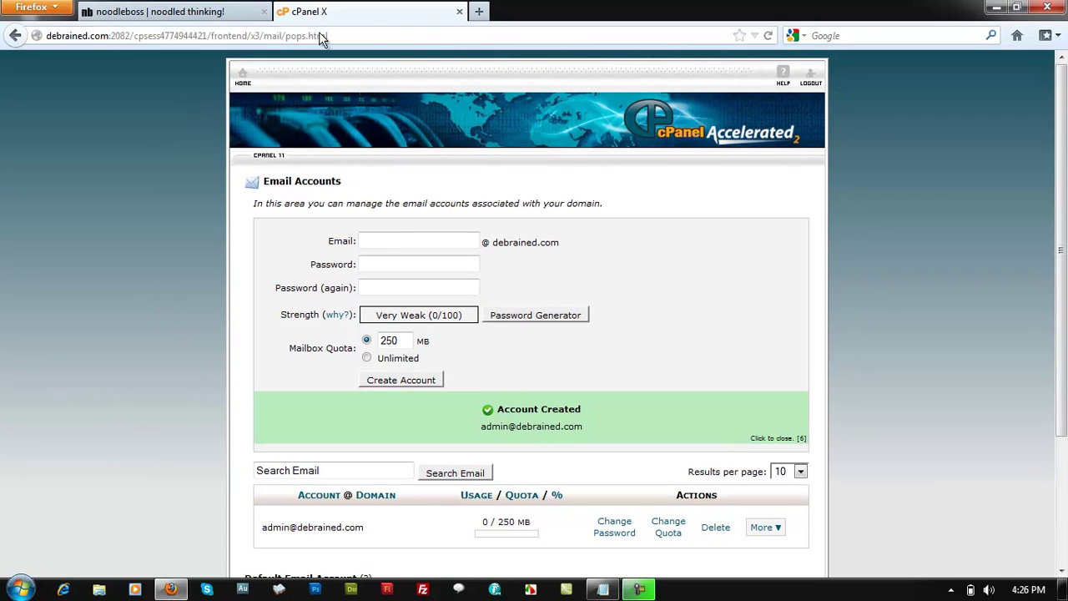
- Go from cPanel Home to the empty Forwarders page and start adding a forwarder
left_click(242, 74)
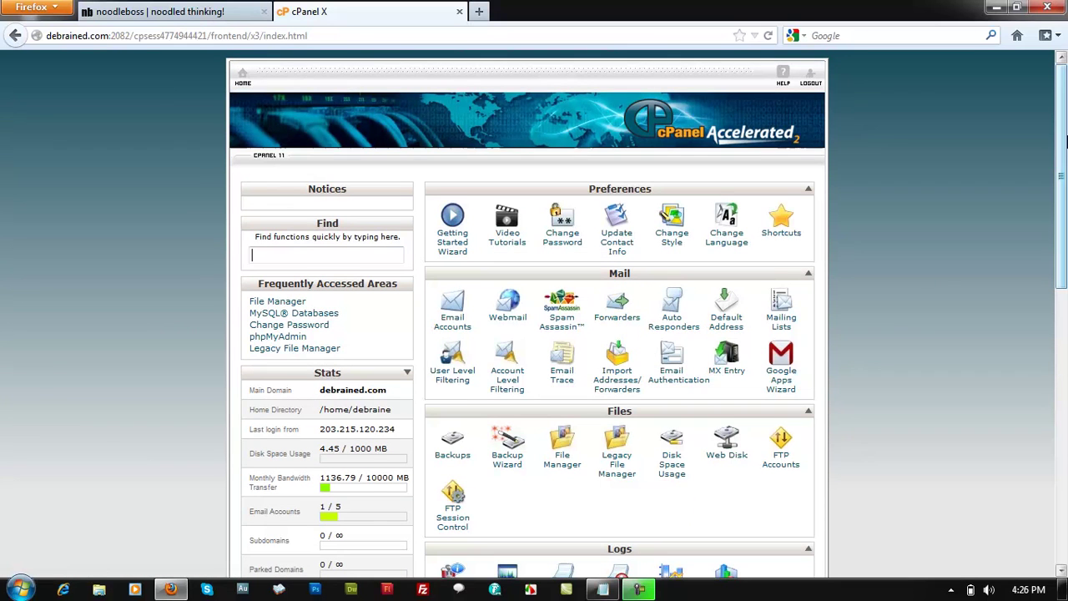
left_click(618, 309)
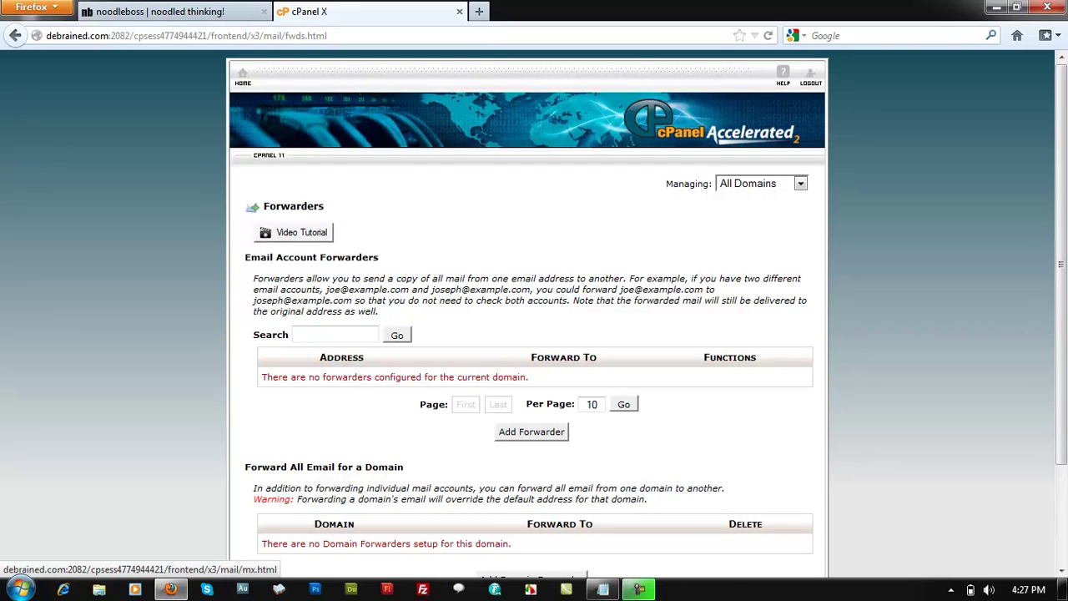
scroll(571, 320, "down", 3)
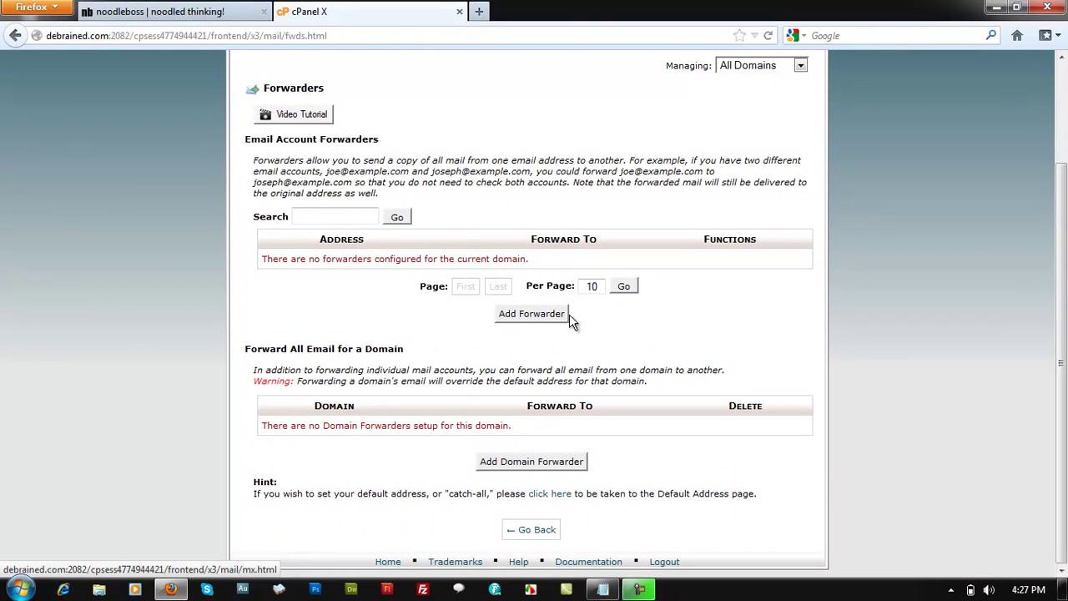
left_click(551, 324)
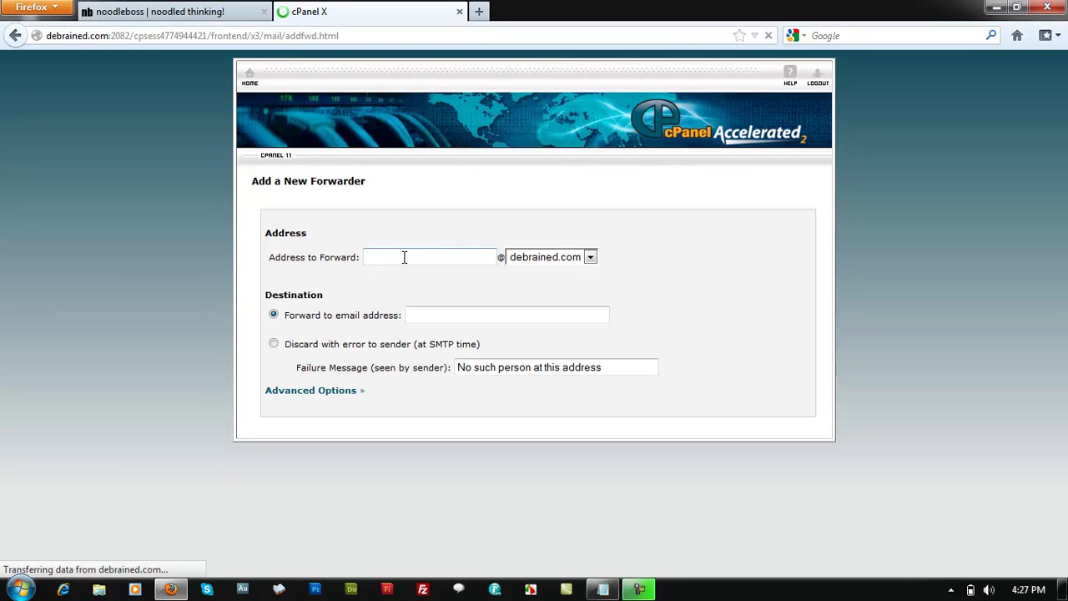
- Enter 'admin' as the Address to Forward, keeping debrained.com as the domain
left_click(590, 257)
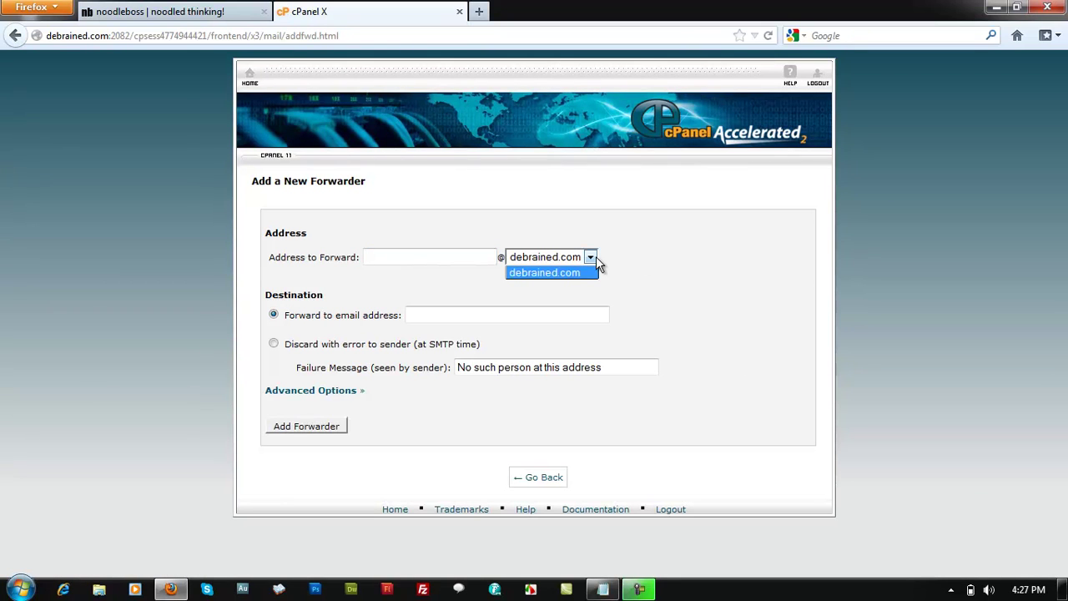
left_click(594, 257)
left_click(428, 258)
type("admin")
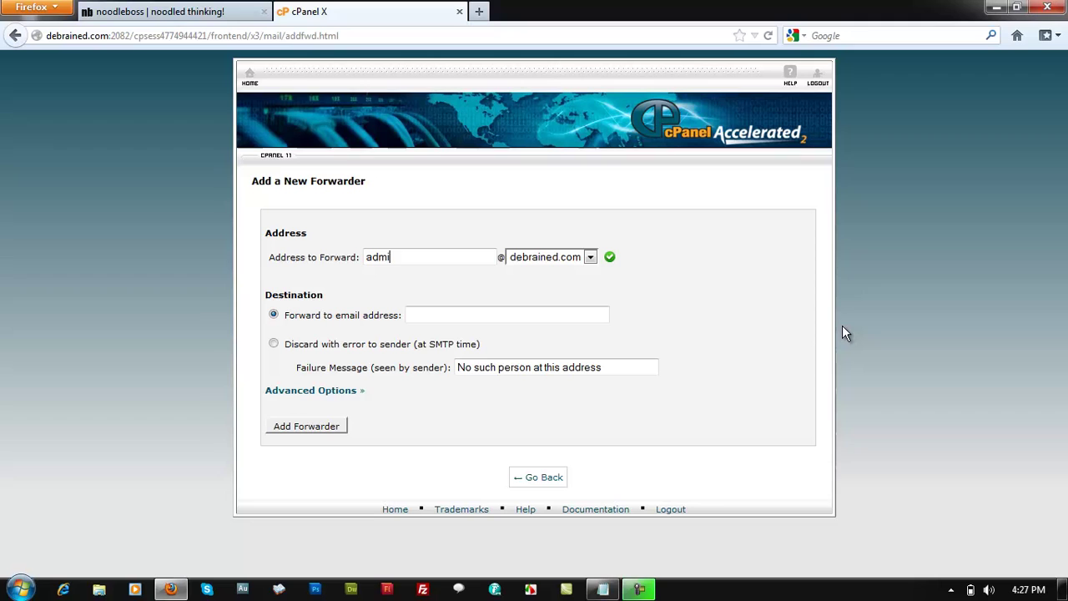
key("BackSpace")
key("BackSpace")
type("asd")
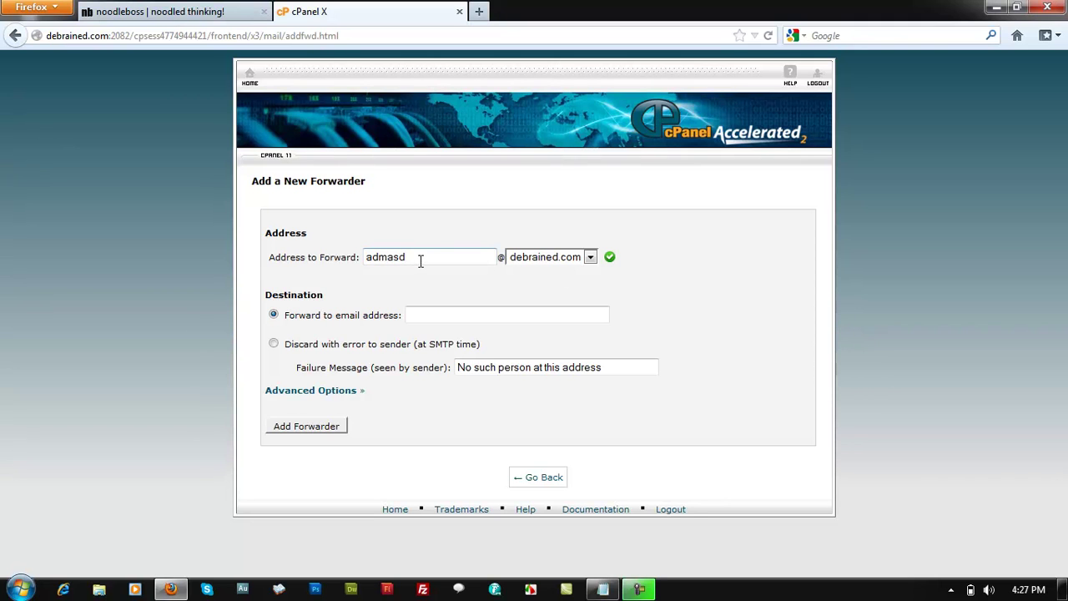
key("ctrl+a")
type("admin")
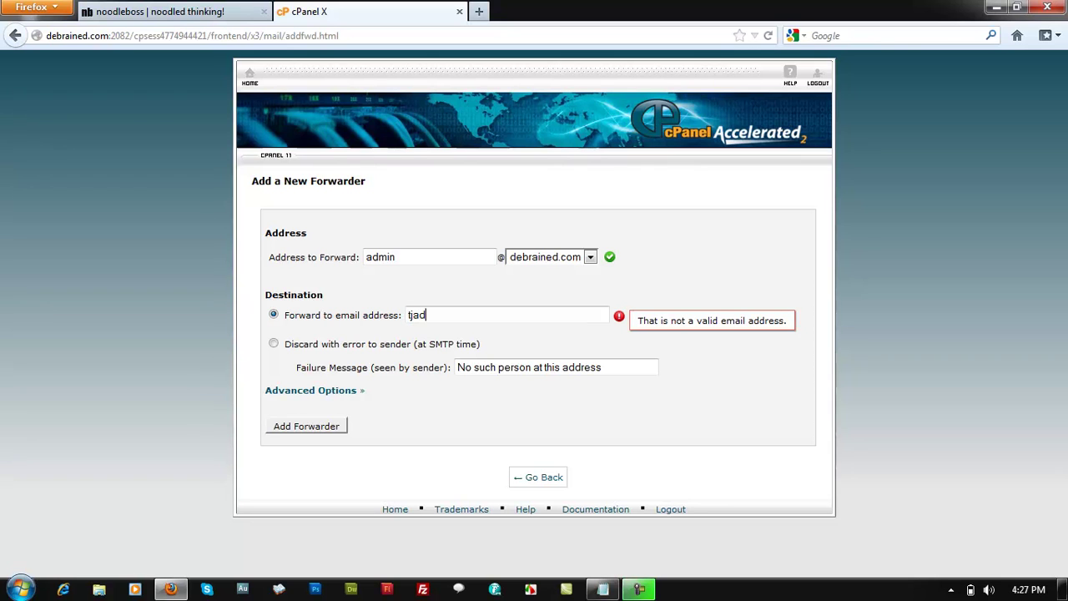
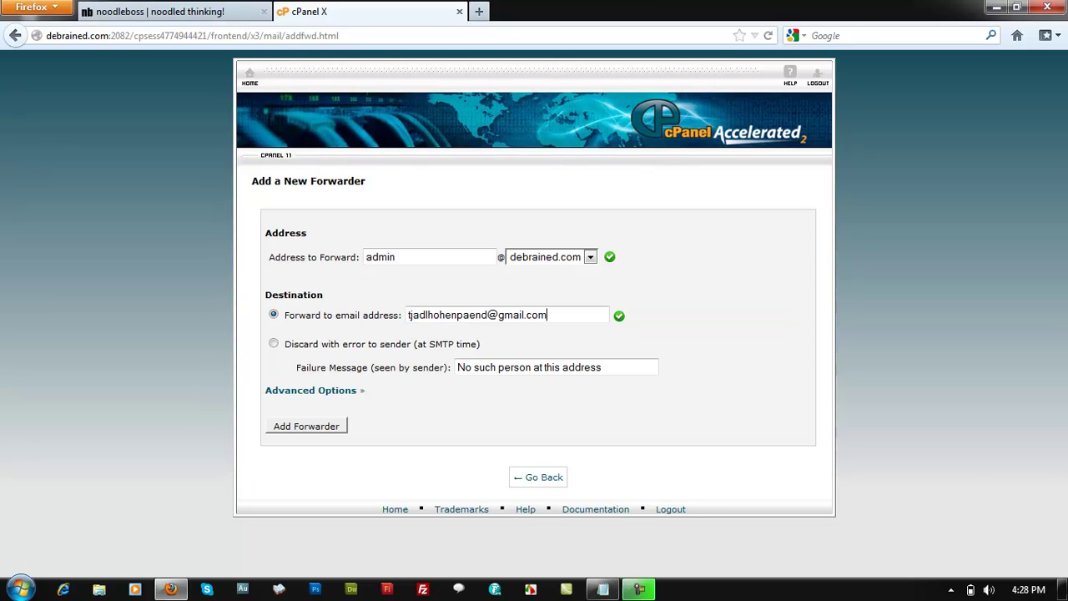
- Type the Gmail destination address, fixing the 'gmial' typo, and highlight it
left_click(486, 315)
type("asdwadawdawd")
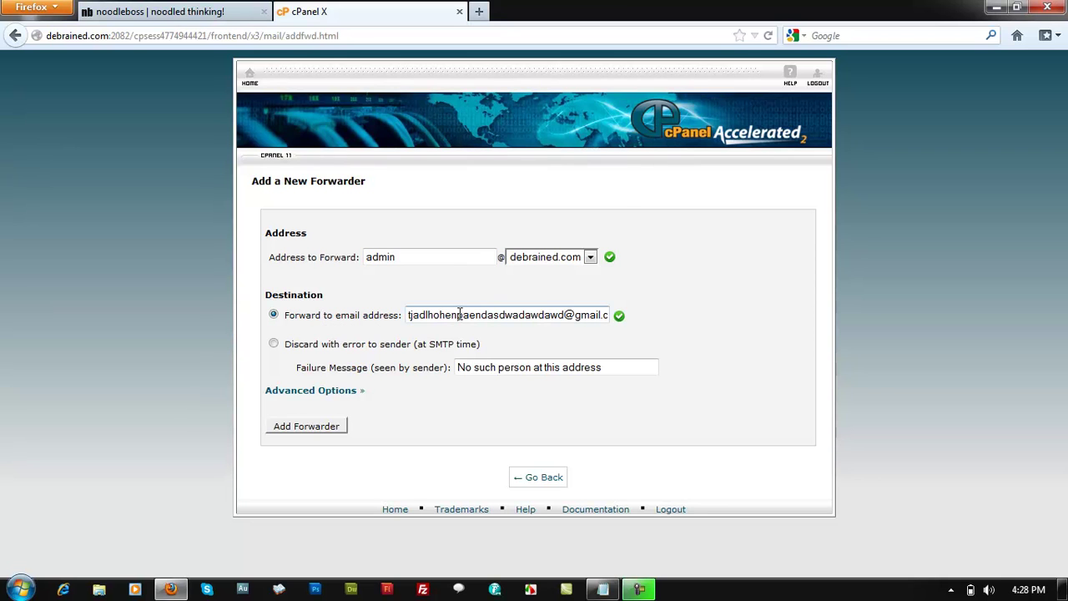
left_click_drag(418, 316, 613, 319)
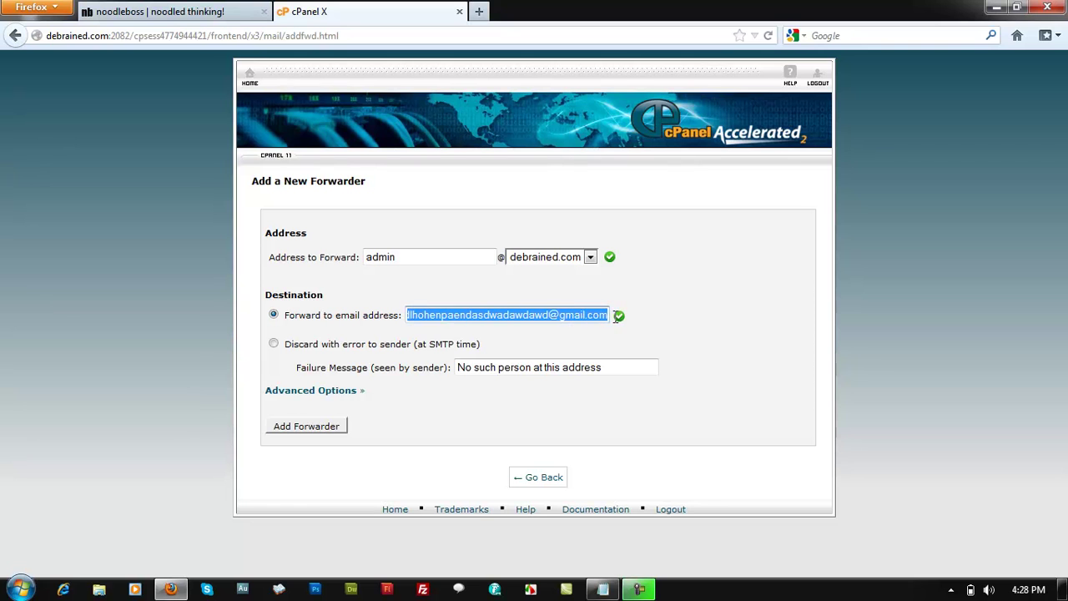
- Add the forwarder, go back, and highlight the admin-to-Gmail entry in the Forwarders list
left_click(292, 429)
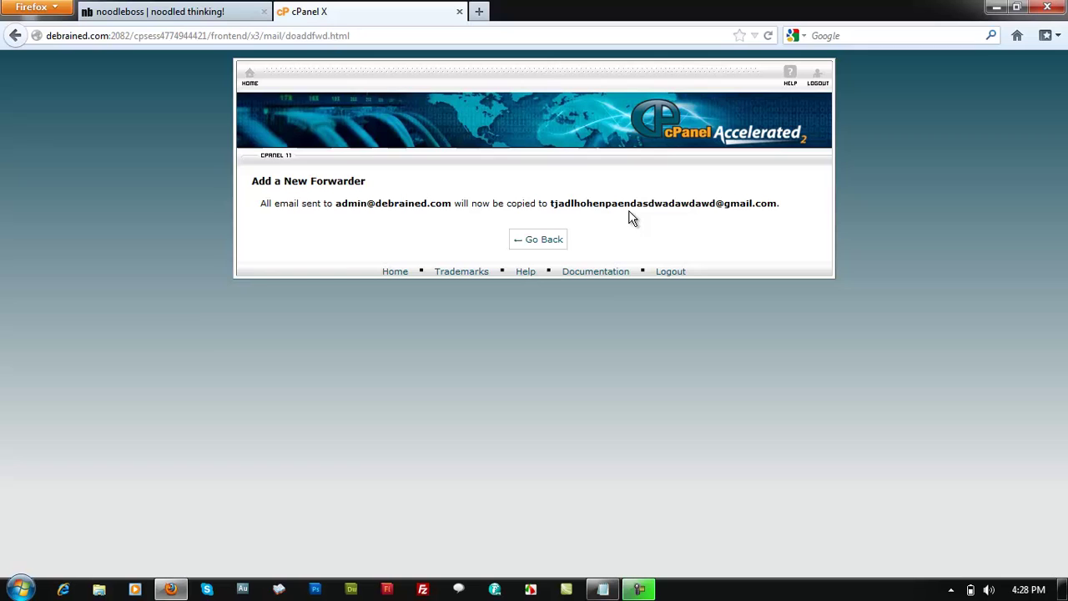
left_click(562, 244)
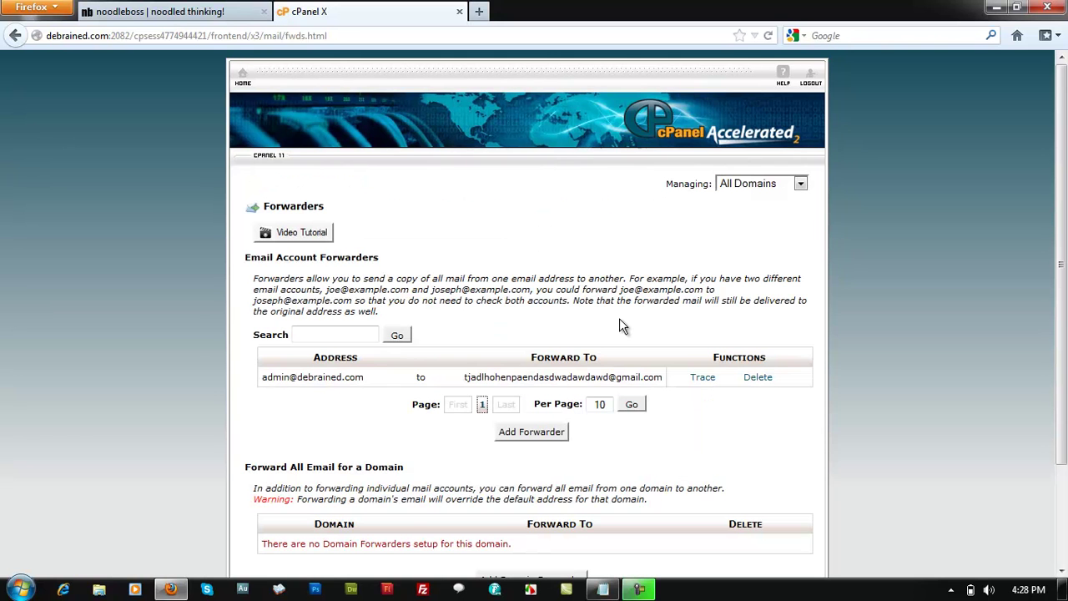
scroll(238, 376, "down", 2)
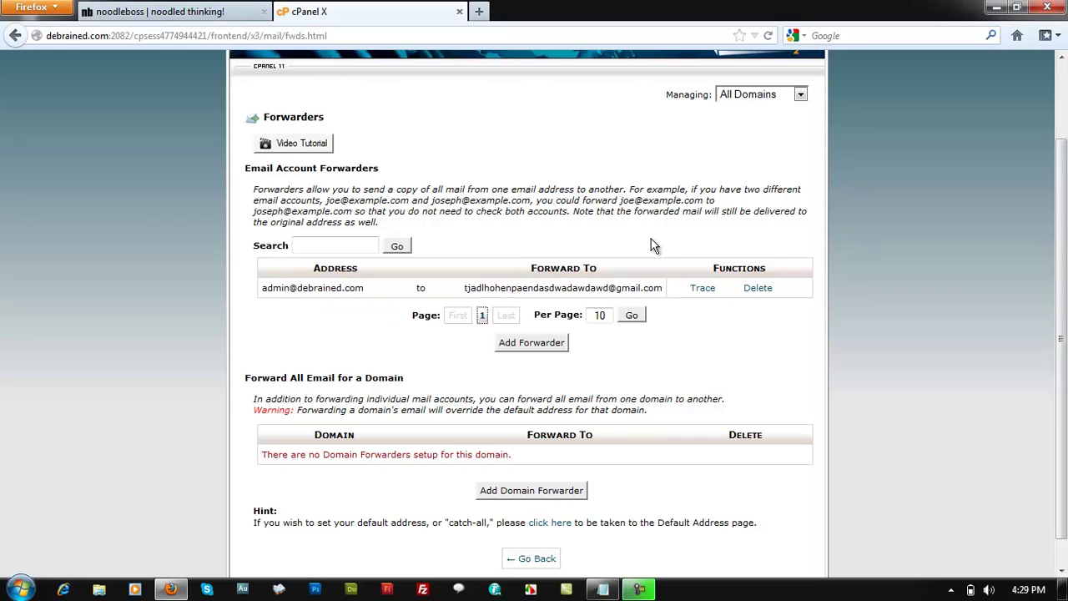
left_click_drag(472, 291, 659, 287)
left_click(510, 254)
scroll(535, 300, "down", 1)
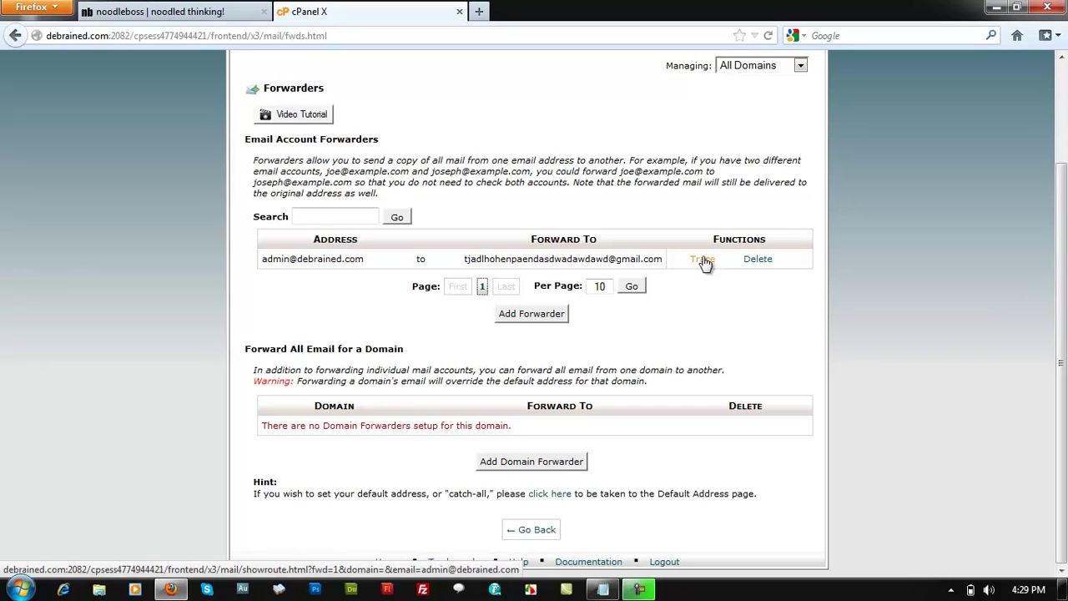
left_click(703, 261)
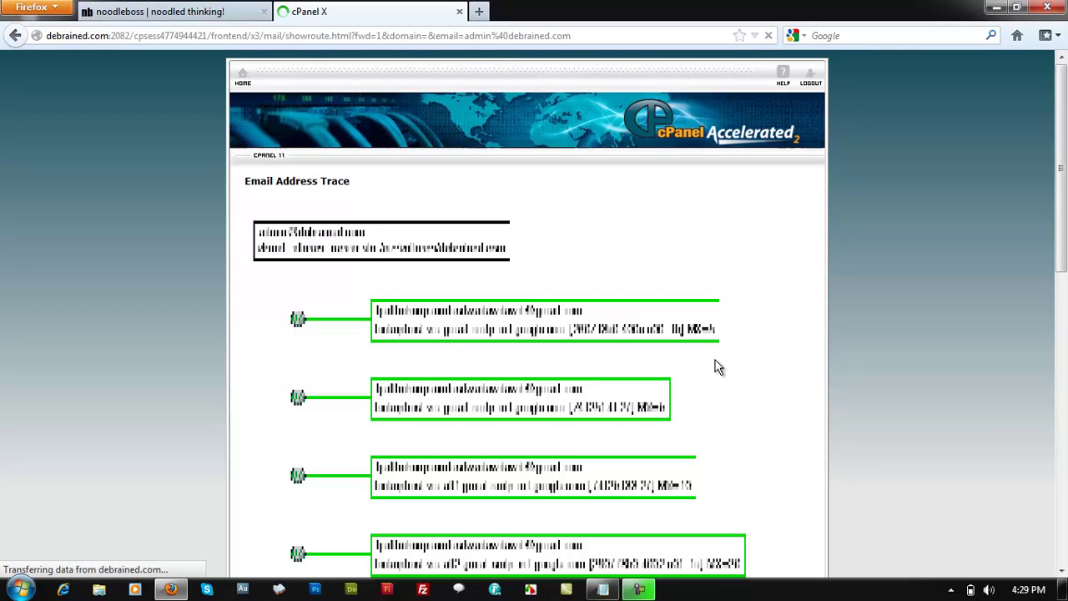
scroll(398, 214, "down", 2)
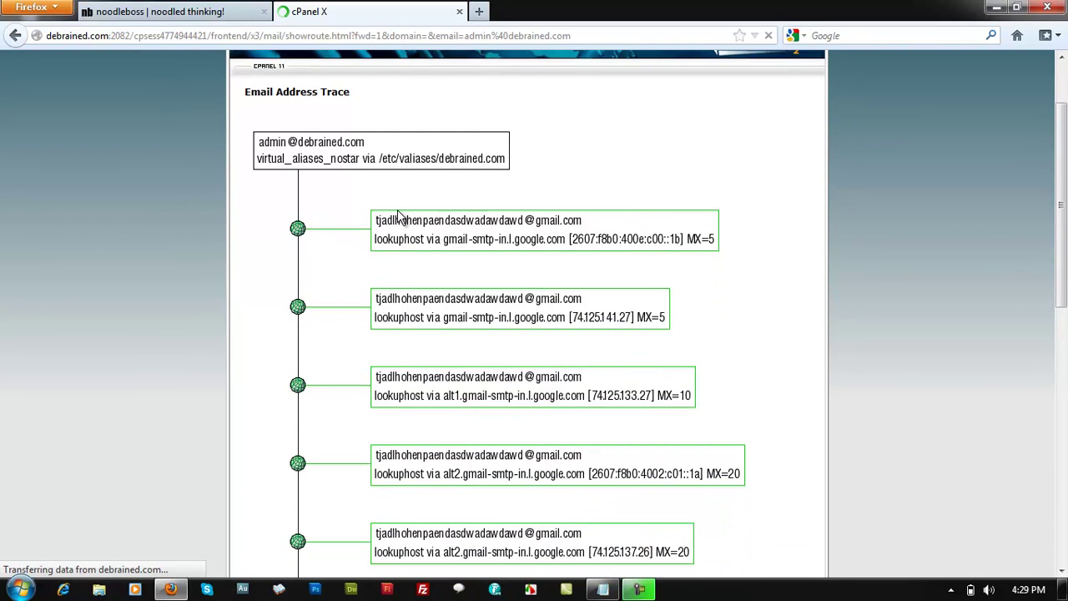
scroll(398, 228, "down", 10)
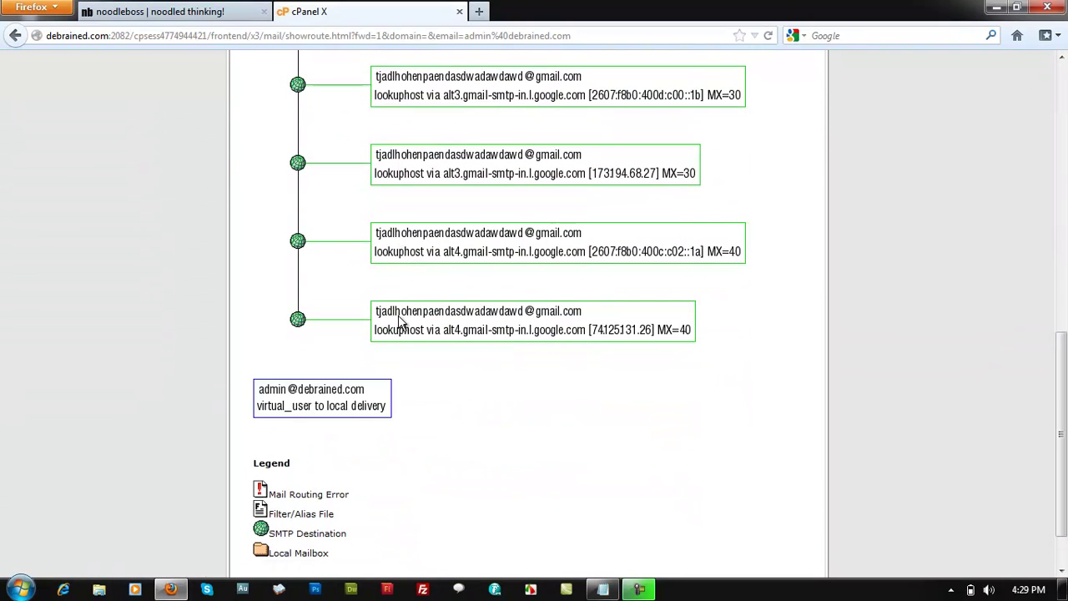
left_click(359, 400)
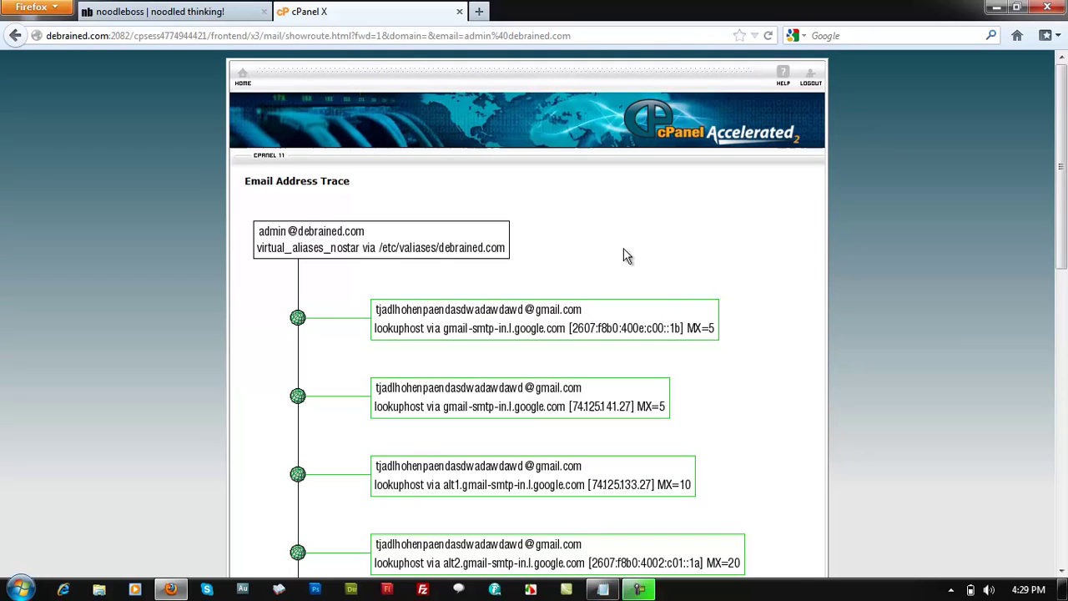
scroll(628, 256, "down", 10)
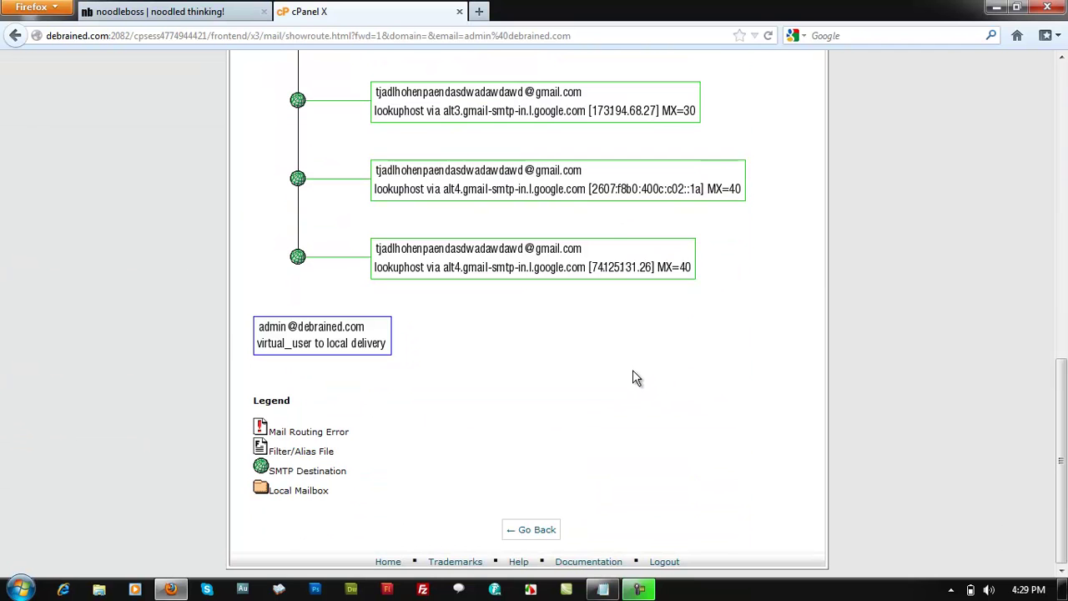
left_click(531, 527)
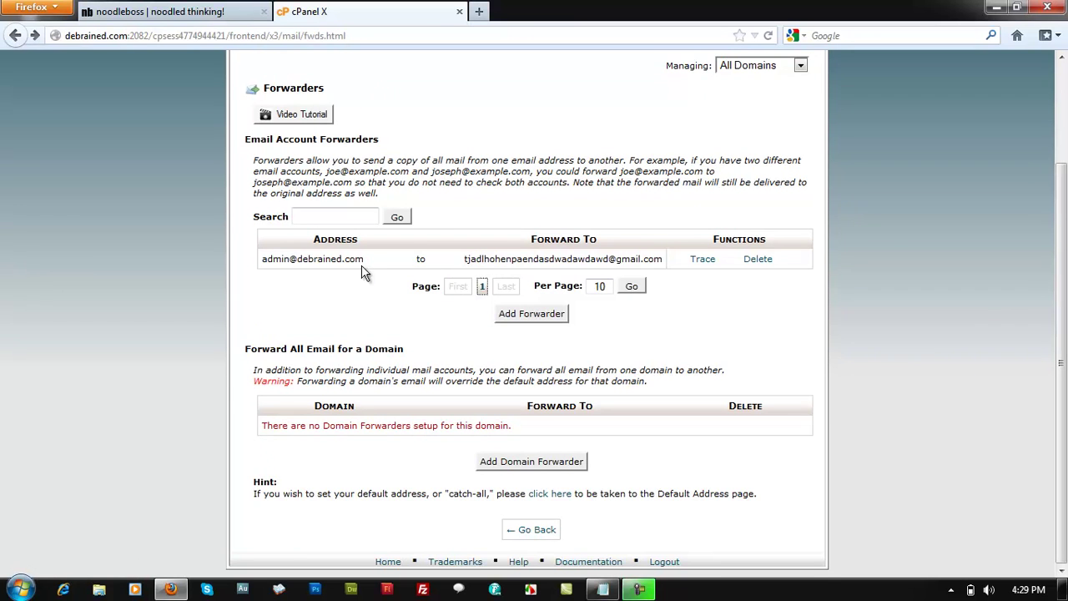
scroll(891, 258, "up", 3)
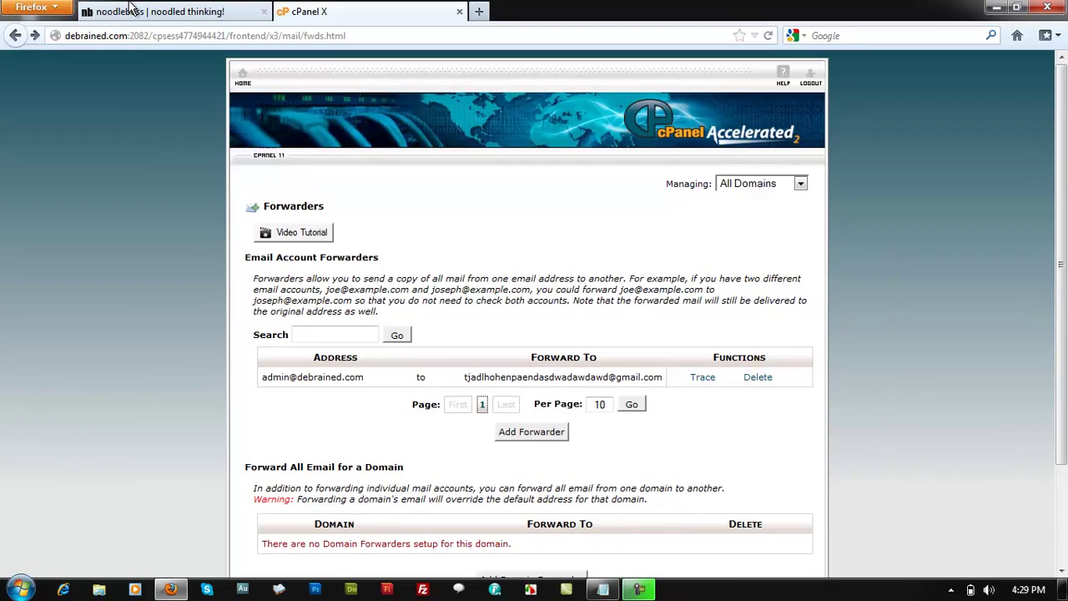
left_click(134, 10)
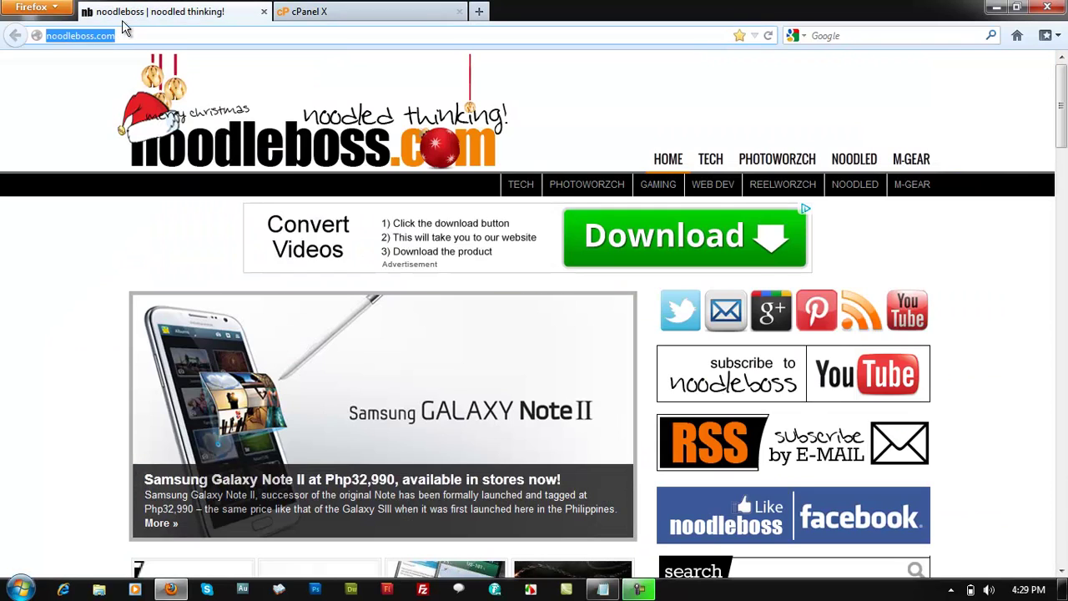
left_click(325, 11)
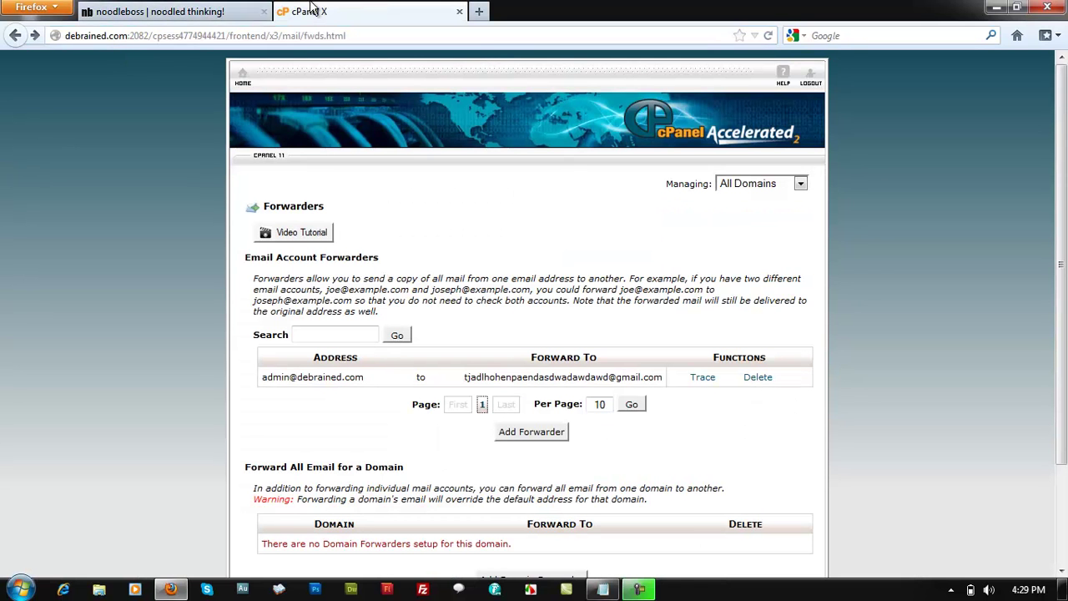
left_click(187, 10)
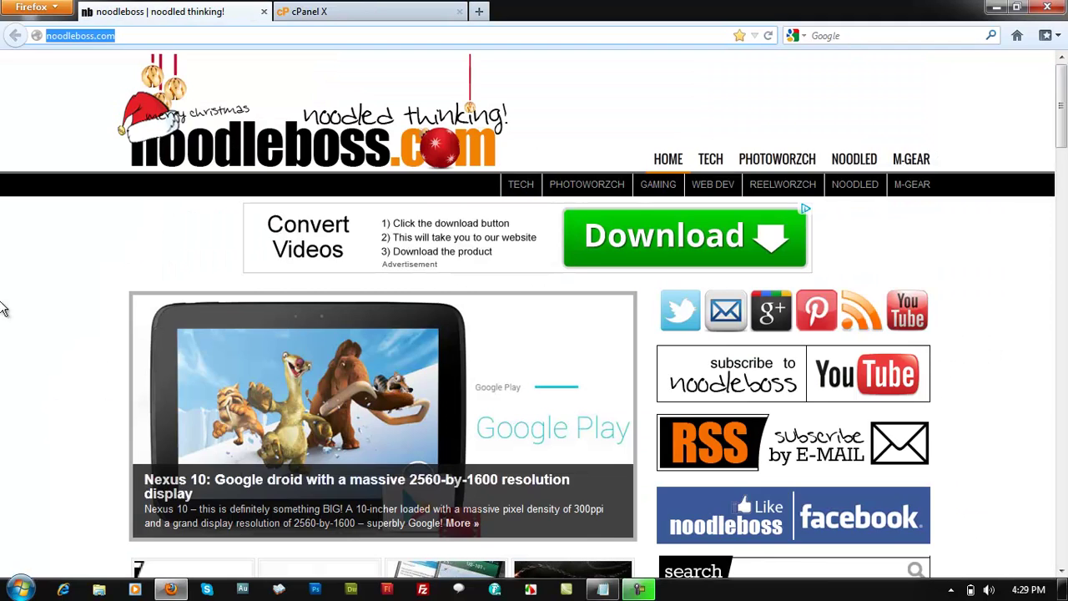
left_click(375, 10)
left_click_drag(480, 380, 658, 376)
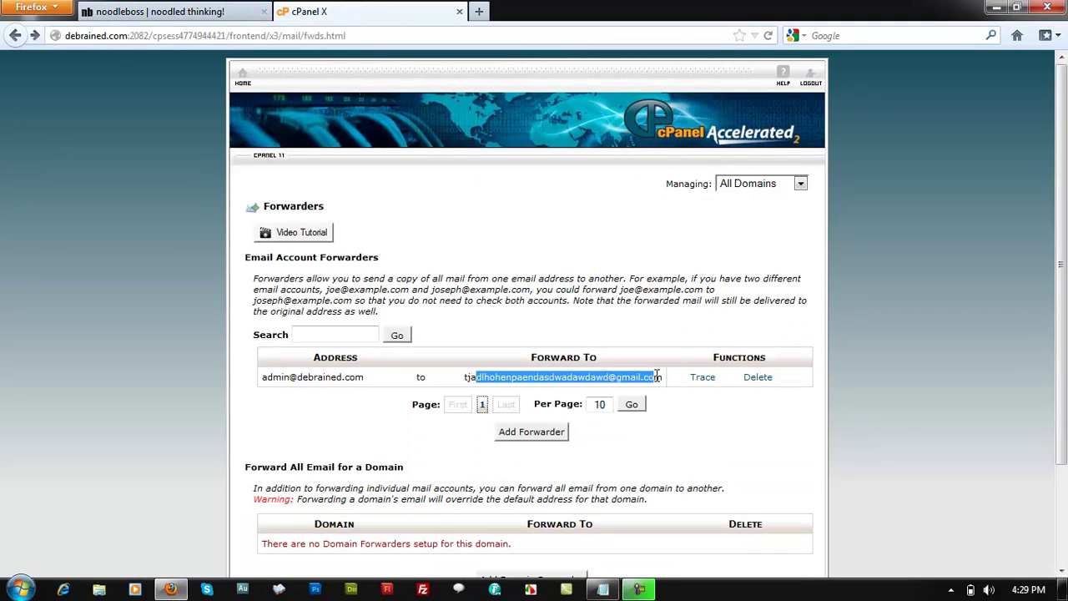
left_click(894, 411)
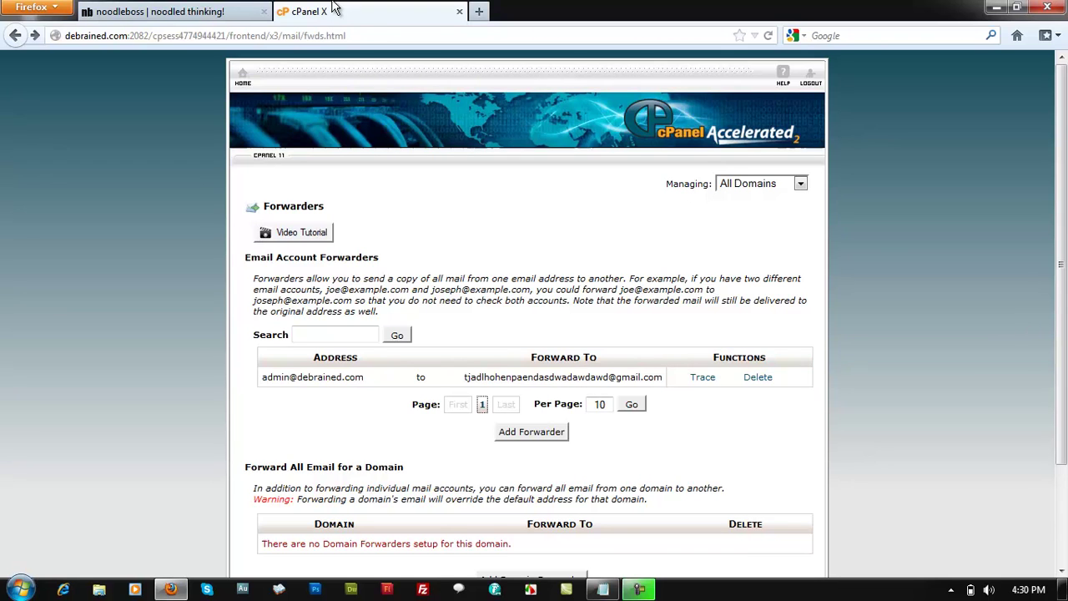
- Scroll the Forwarders page, then switch to the 'noodleboss | noodled thinking!' tab
scroll(1062, 292, "down", 1)
scroll(1065, 282, "down", 2)
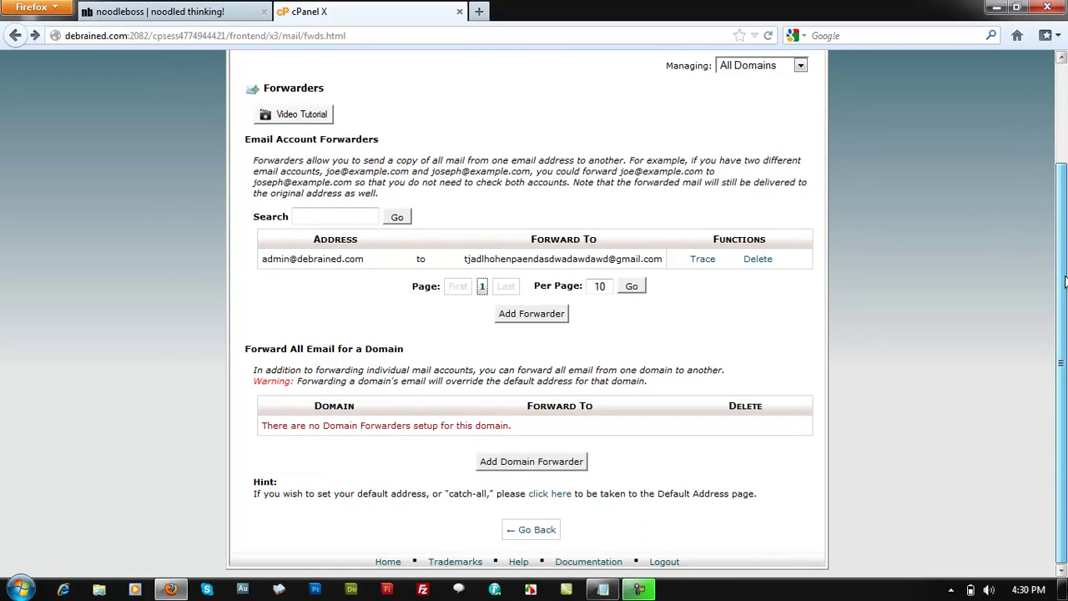
left_click_drag(1065, 206, 1064, 100)
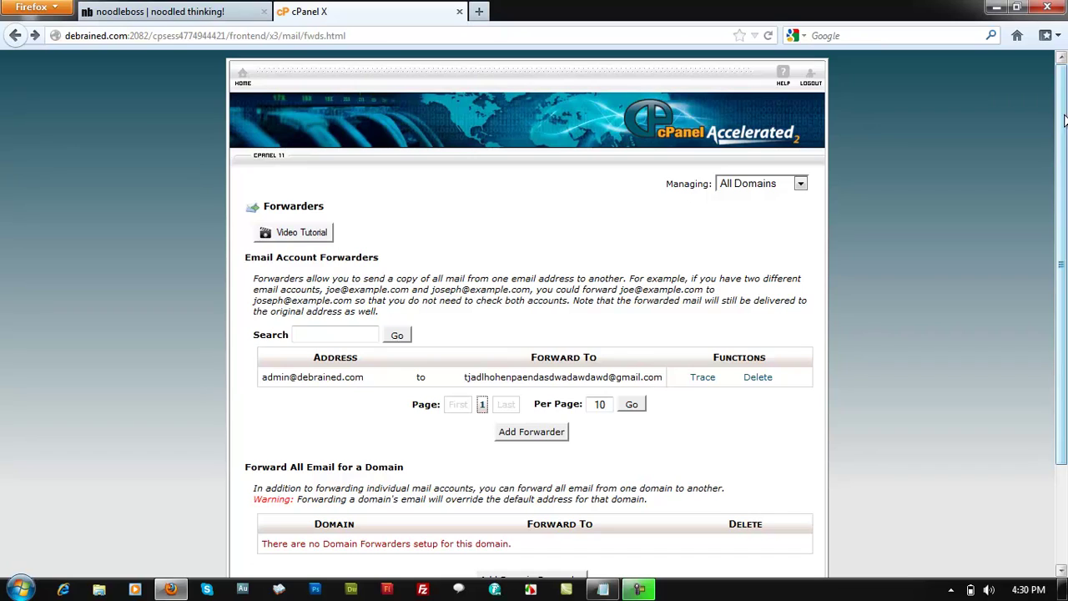
left_click(167, 11)
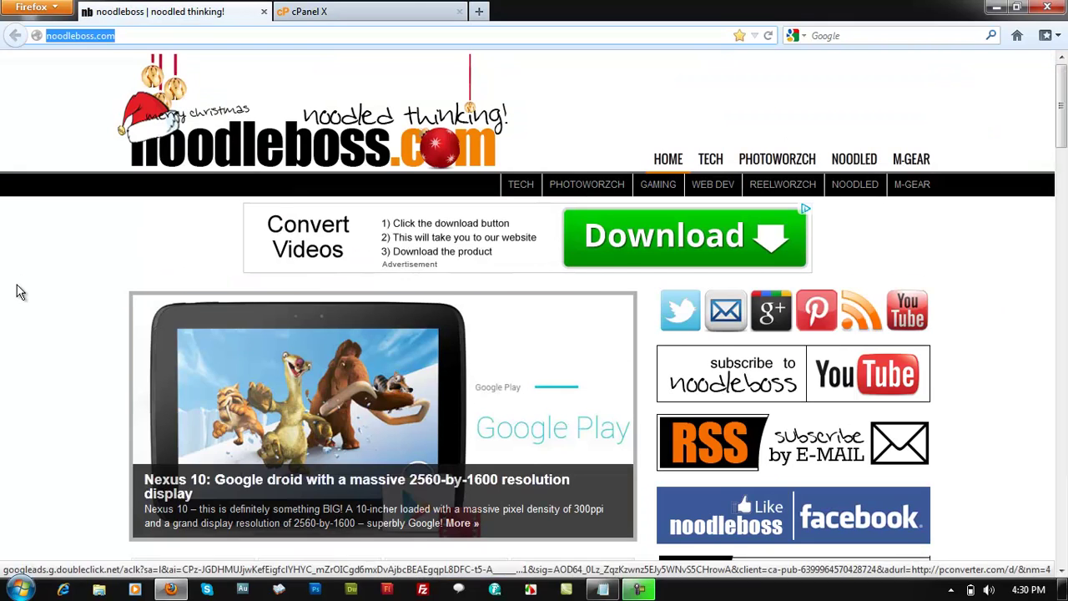